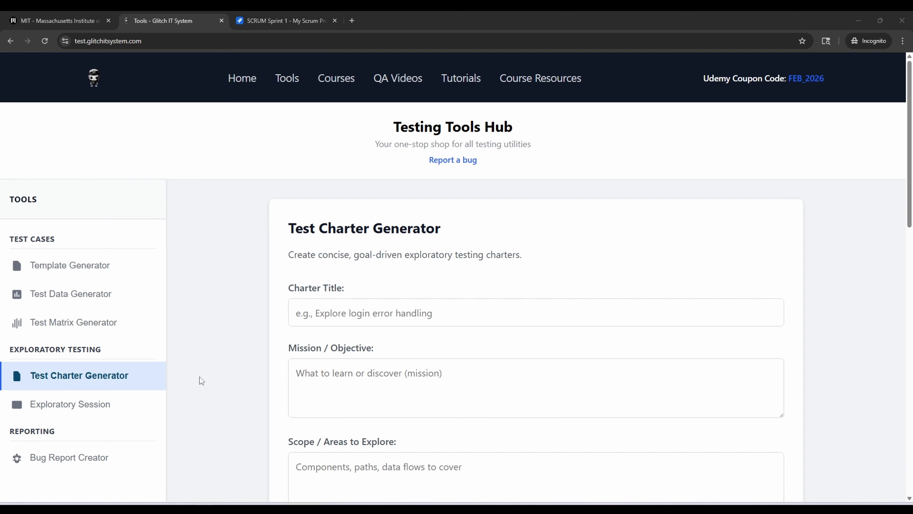
Look over the My Scrum Project board in Jira and the Bug Report Creator form on the Testing Tools Hub.
left_click(275, 18)
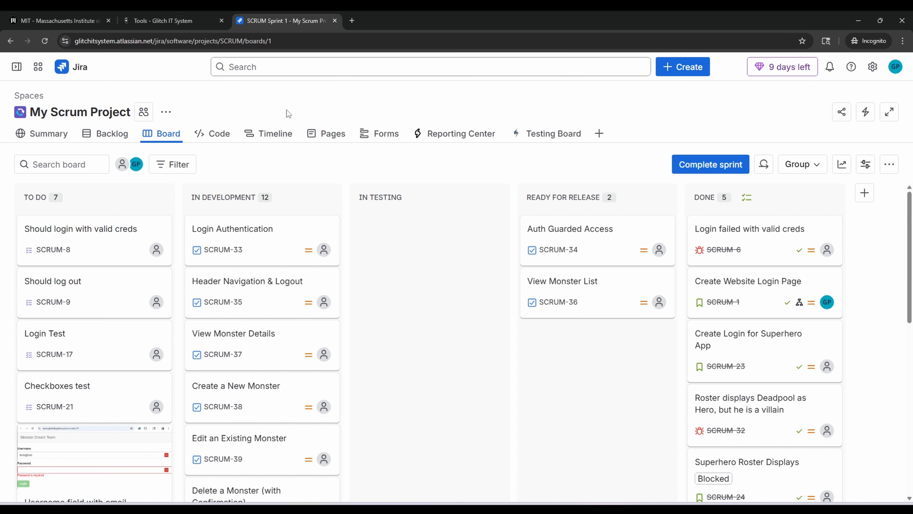
left_click(169, 21)
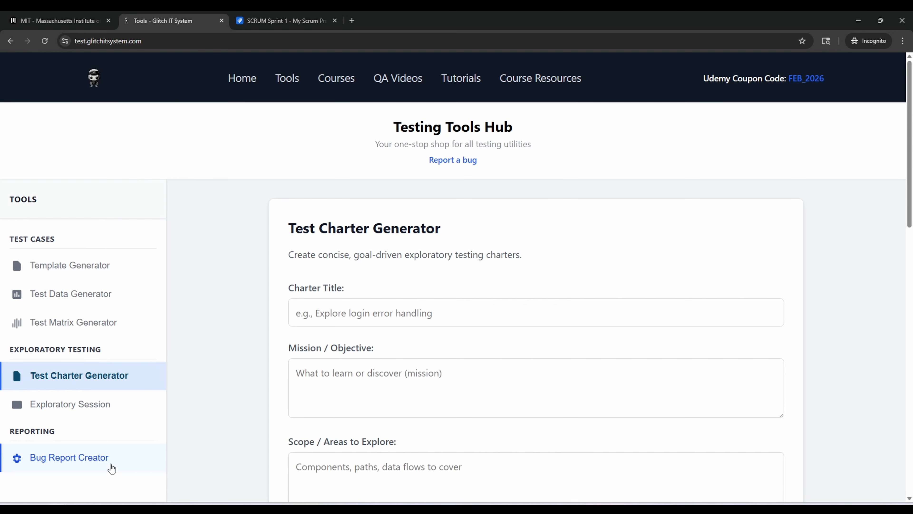
left_click(111, 468)
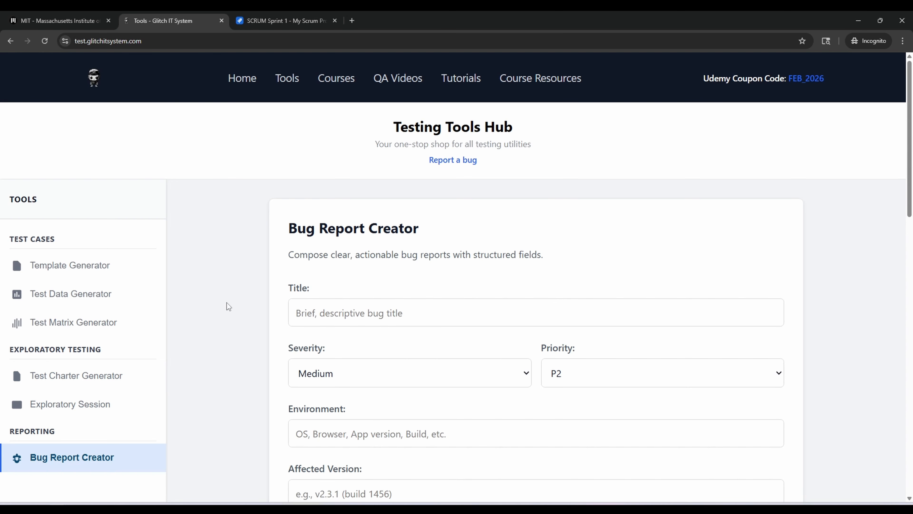
scroll(259, 385, "down", 12)
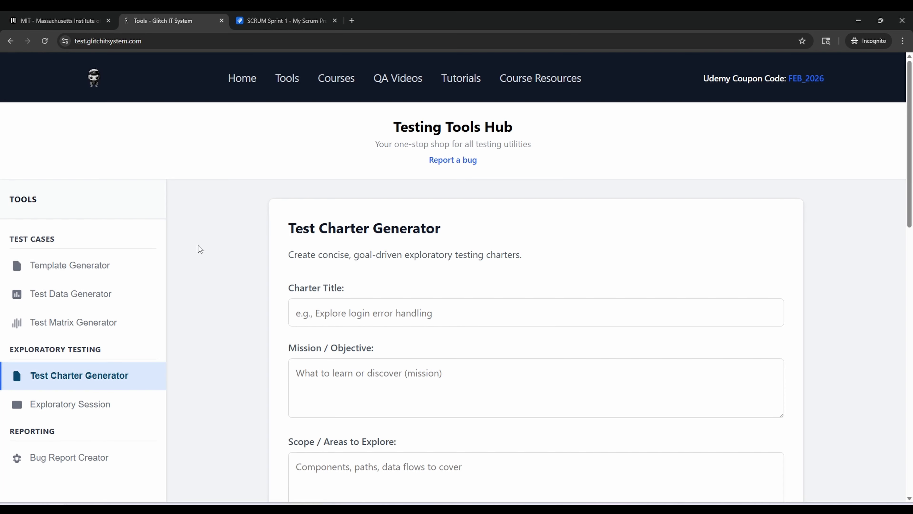
Title the test charter "Explore MIT Website" and enter the mission of evaluating how effectively prospective students discover academic programs, admissions requirements, deadlines, and next steps.
scroll(198, 245, "down", 1)
left_click(405, 275)
type("Explore MIT Website")
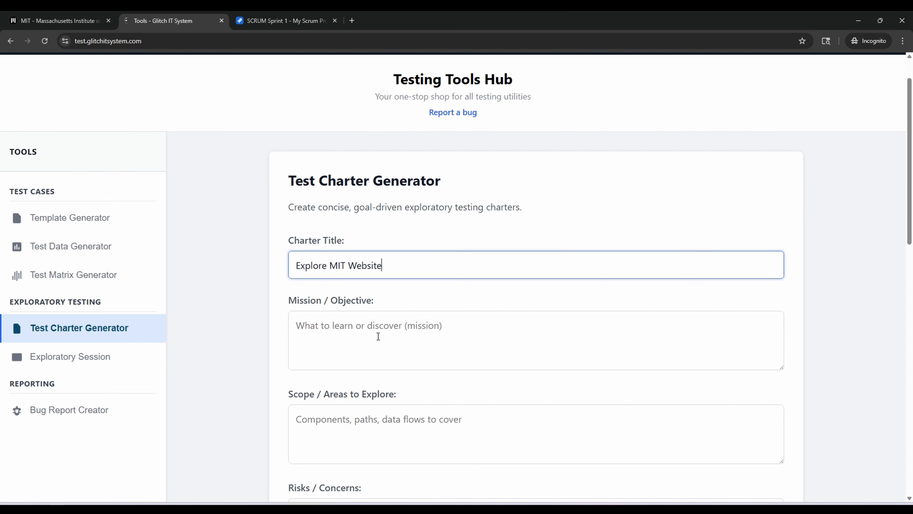
left_click(378, 323)
type("Evaluate how effectively a prospective student can discover academic programs, admissions requirements, deadlines, and next steps on the MIT website.")
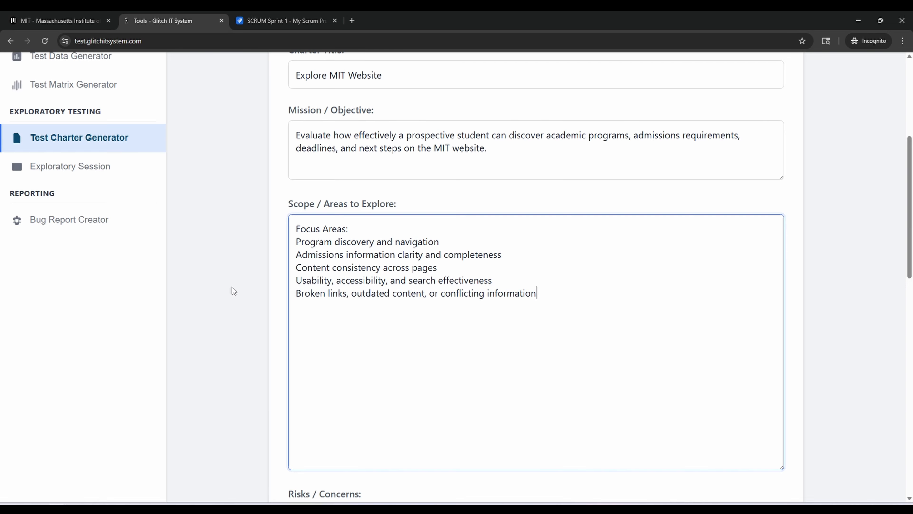
Add to the charter scope the in-scope admissions, program and navigation pages and layouts, and the out-of-scope authenticated portals, application submission workflows and backend systems.
type("In Scope: Undergraduate and graduate admissions pages Program and department pages Global navigation, search, and footer links Mobile and desktop layouts")
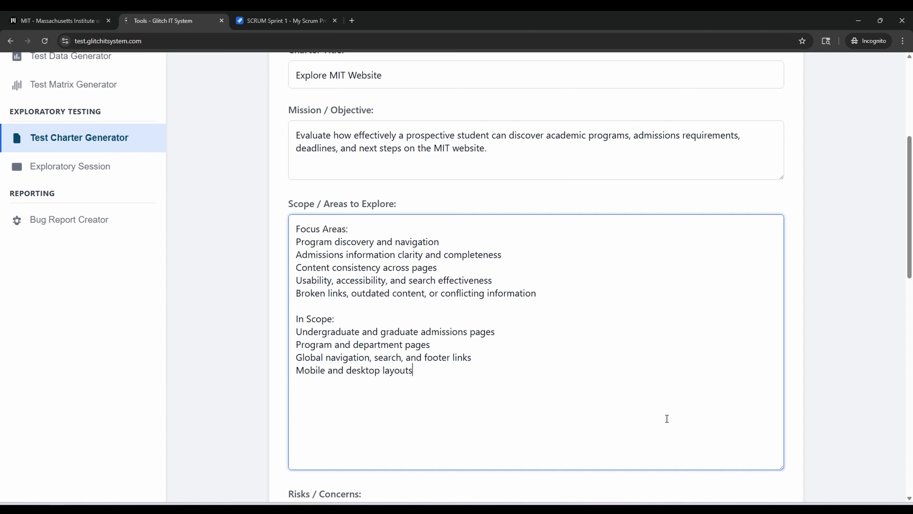
type("Out of Scope: Authenticated systems and student portals Application submission workflows Backend systems and integrations")
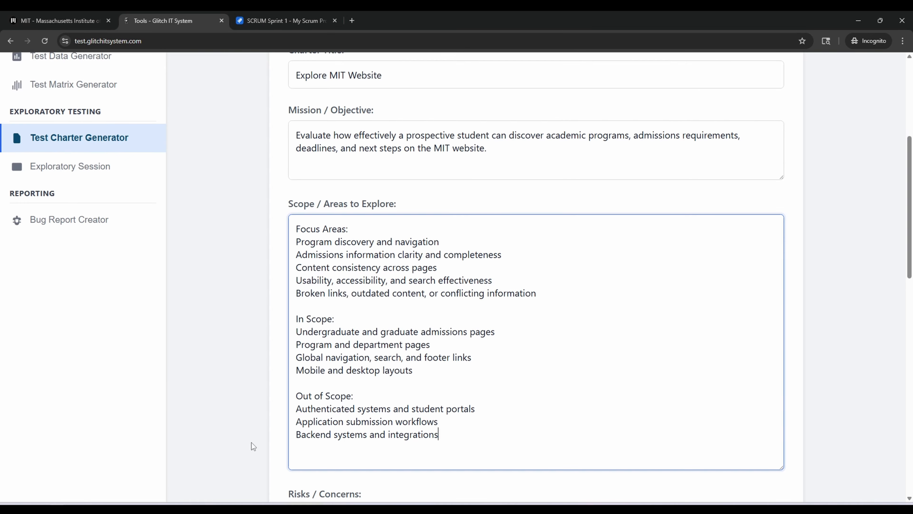
Set the charter duration to 30 minutes and note the exit criteria: time-box complete, key risks identified, bugs and observations documented with evidence and impact.
scroll(231, 264, "down", 7)
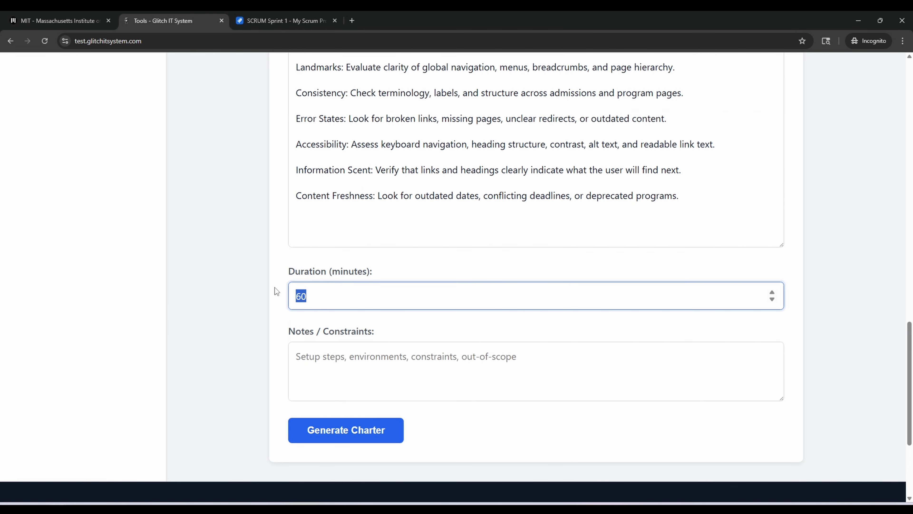
type("30")
left_click(338, 353)
type("Exit Criteria: Time-box complete Key risks and usability issues identified Bugs and observations documented with evidence and impact")
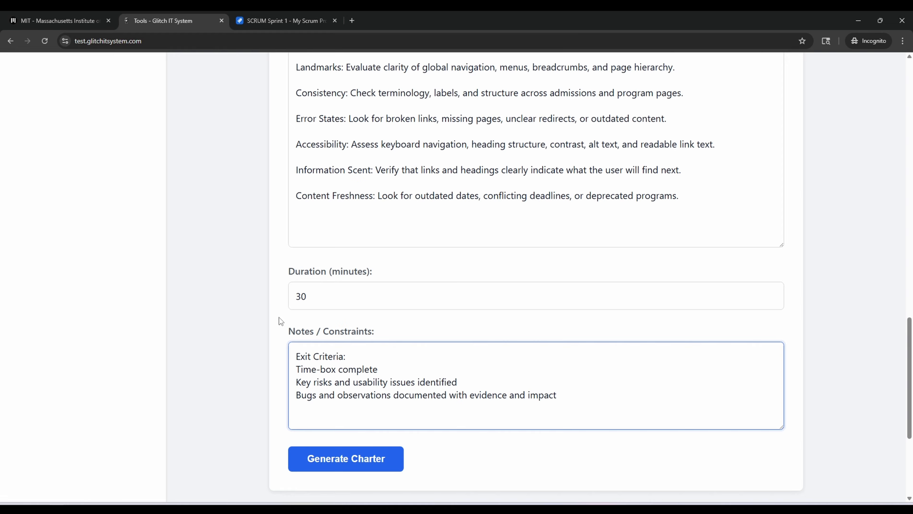
Generate the test charter and download it.
left_click(375, 466)
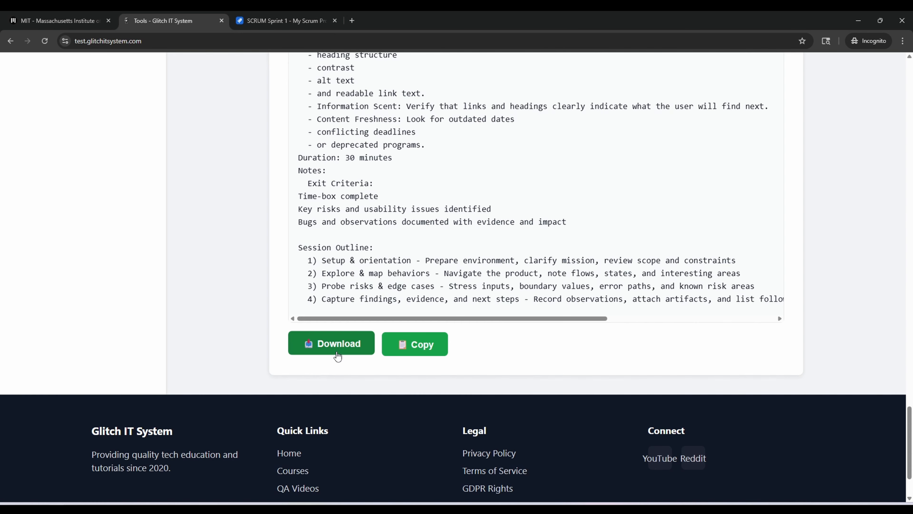
left_click(330, 344)
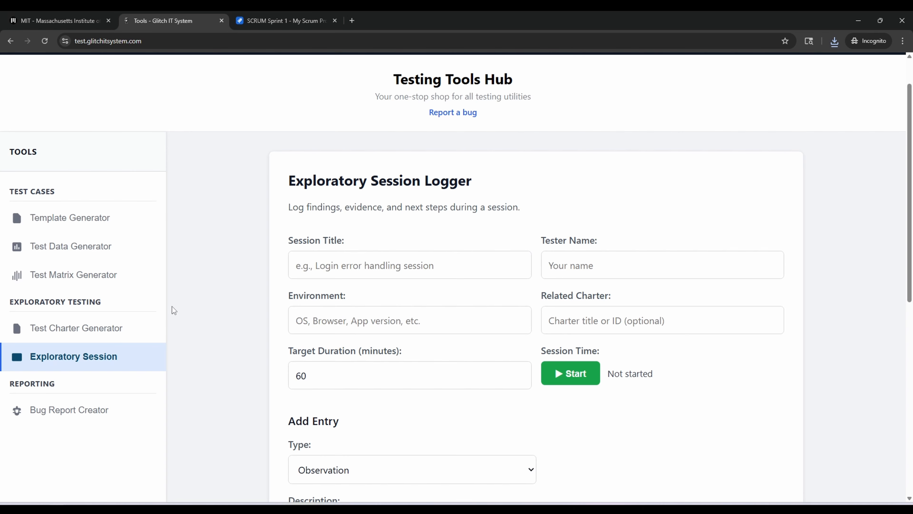
In the Exploratory Session Logger, enter the session title "Explore MIT", the tester's name, and the environment "Windows, Chrome".
left_click(411, 267)
type("Explore MIT")
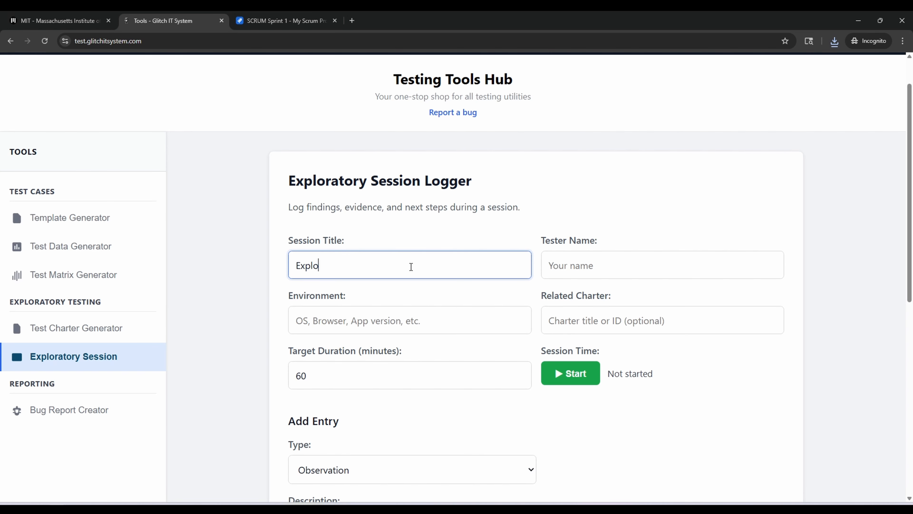
key("Tab")
type("Glitchy")
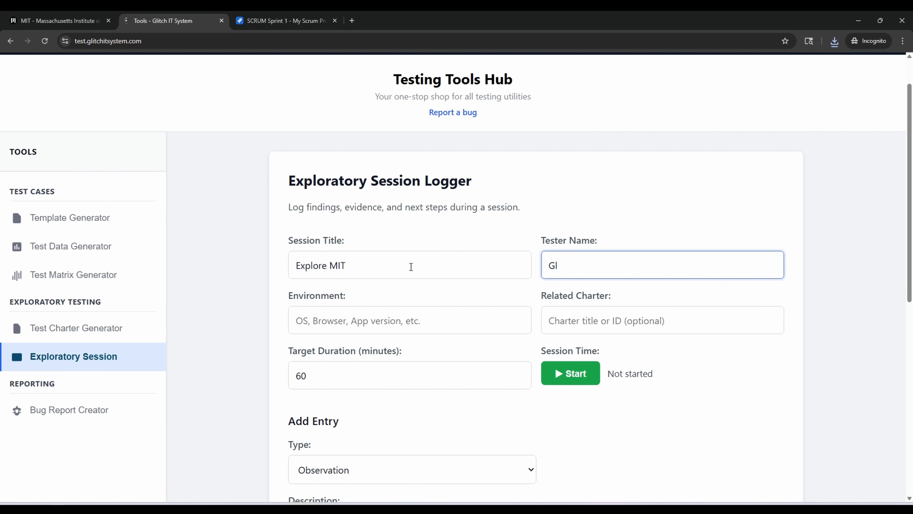
left_click(321, 320)
type("Windo")
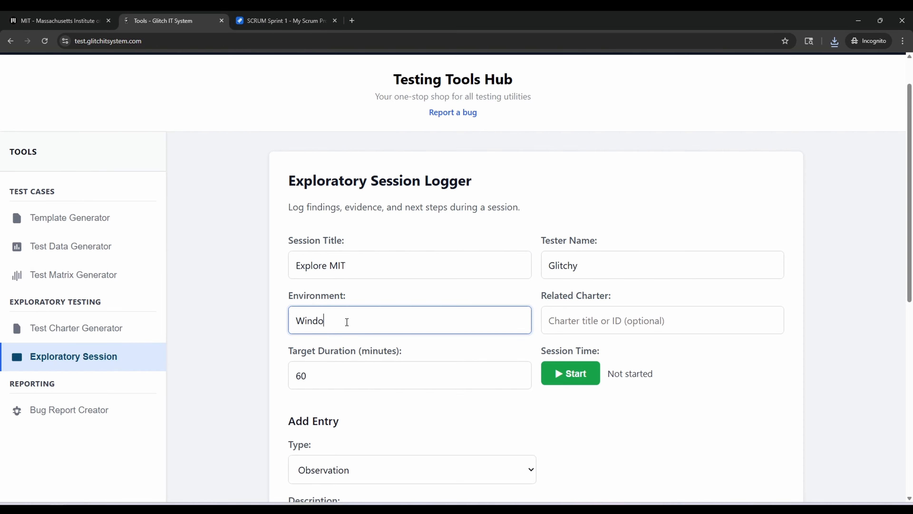
type("ws, Chrome")
Set the session's related charter to "Explore MIT Website" and its target duration to 30 minutes.
key("Tab")
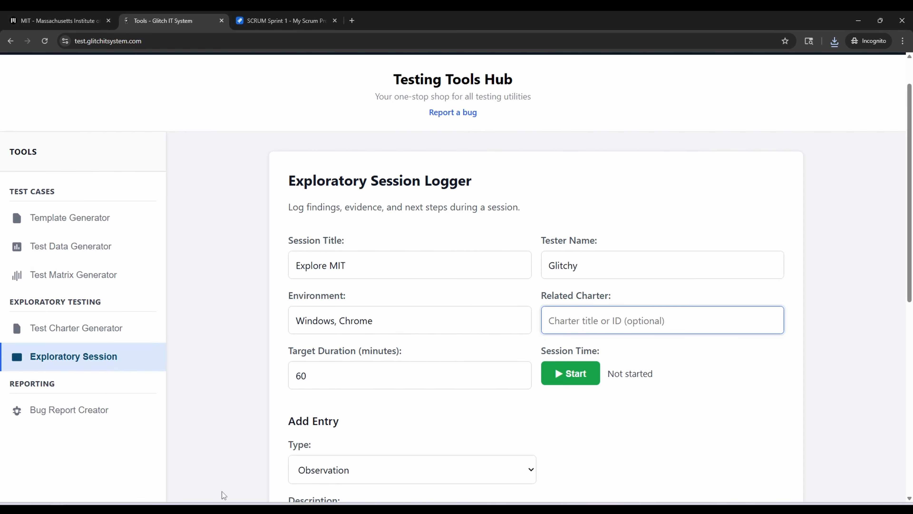
left_click(218, 504)
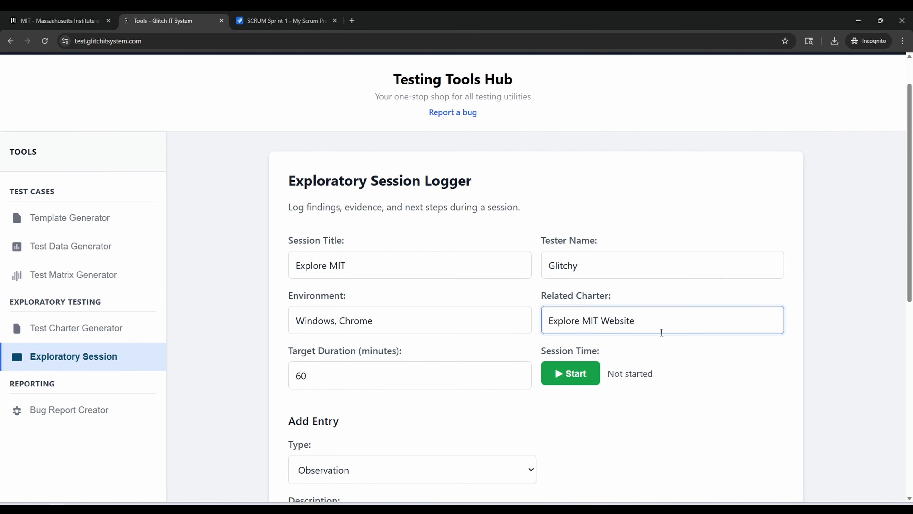
key("Tab")
type("30")
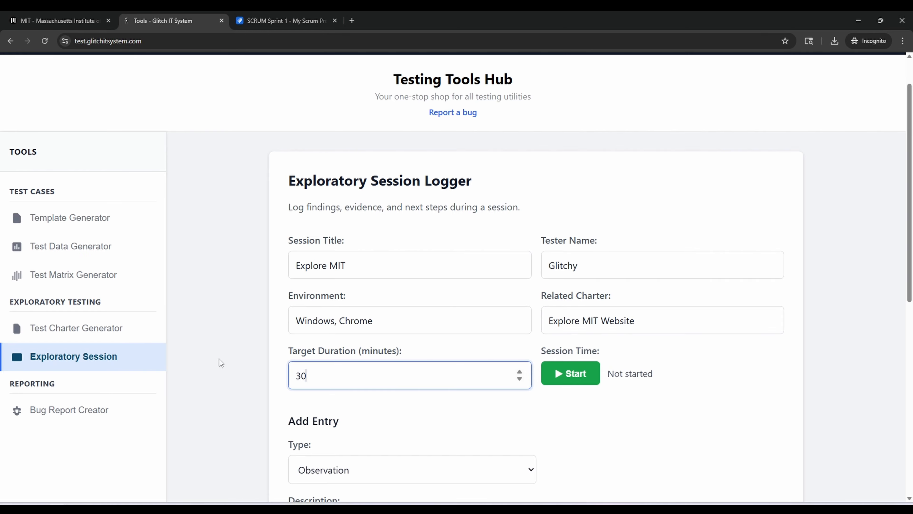
left_click(219, 359)
Review the entry types offered for a new session log entry.
scroll(198, 298, "down", 5)
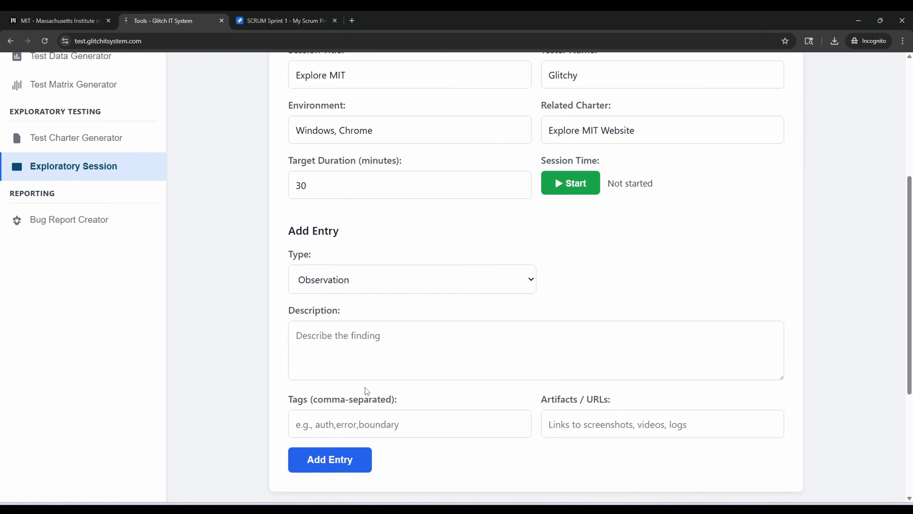
left_click(533, 280)
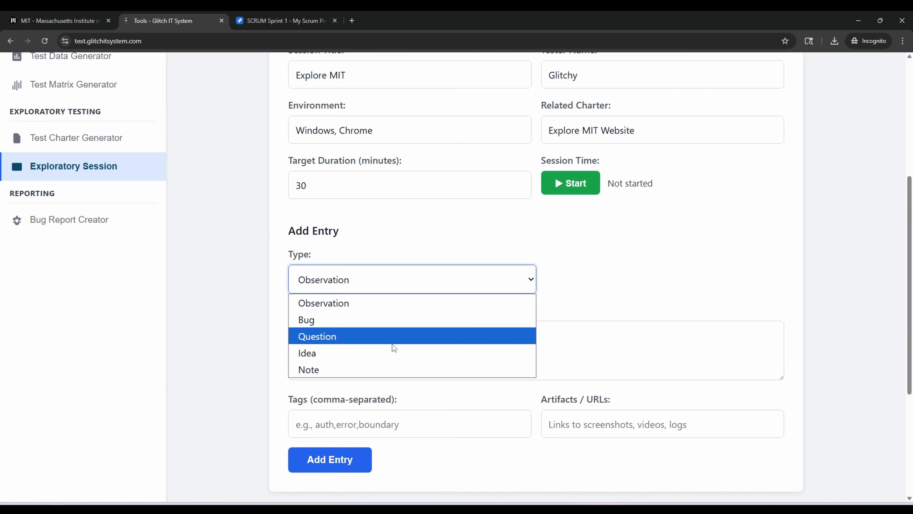
left_click(264, 332)
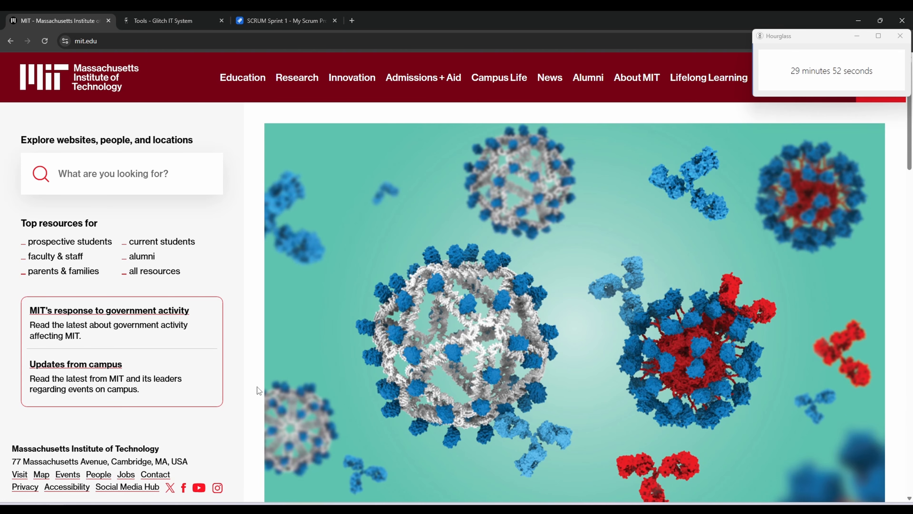
Inspect the MIT homepage with the developer tools, showing the network activity and the console.
right_click(256, 387)
key("Escape")
right_click(256, 382)
left_click(294, 371)
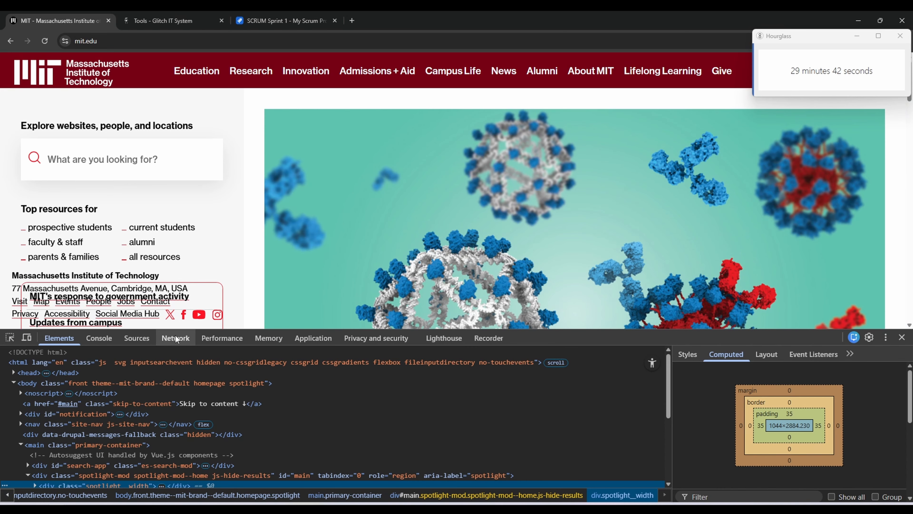
left_click(174, 338)
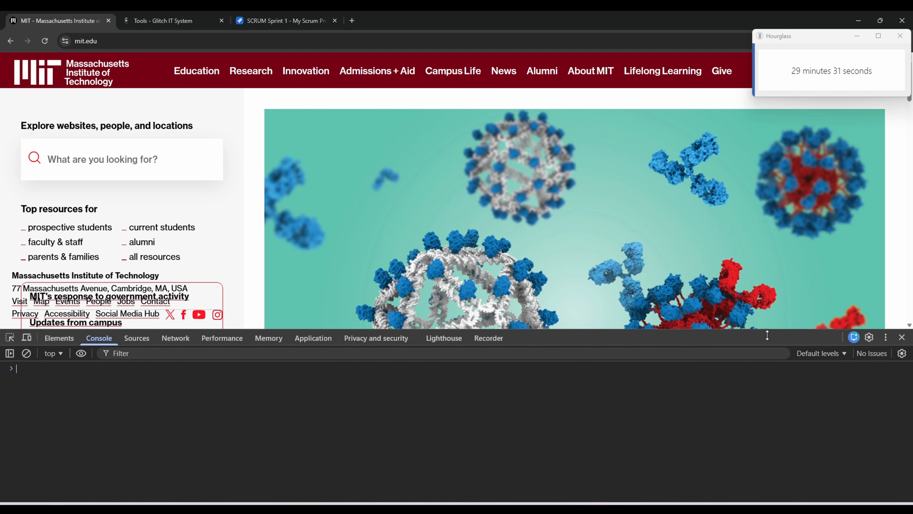
Shrink the developer tools panel in stages to check the homepage sidebar's layout at different heights, and close the panel.
left_click_drag(710, 337, 711, 355)
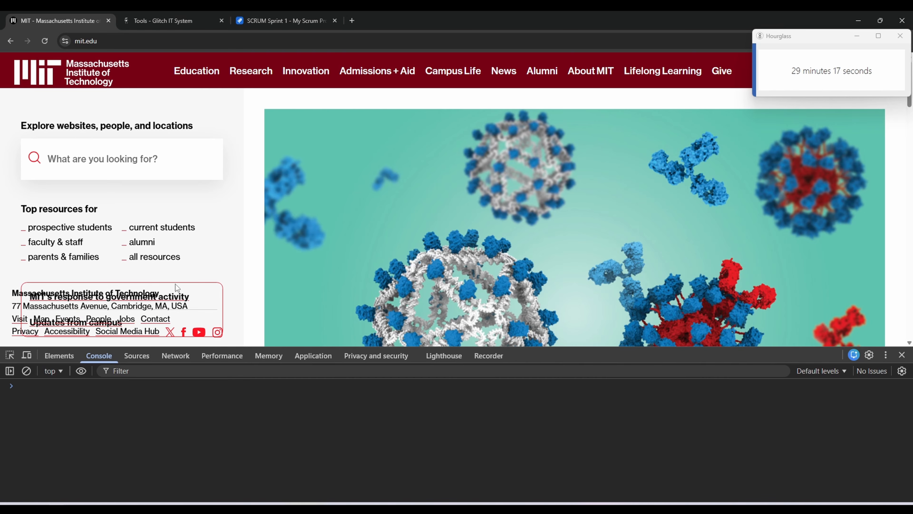
left_click_drag(665, 359, 635, 441)
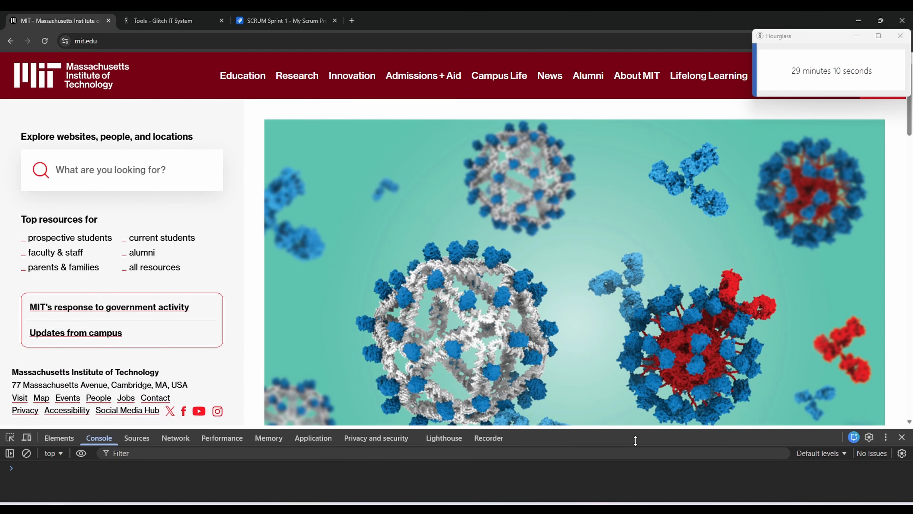
left_click(902, 437)
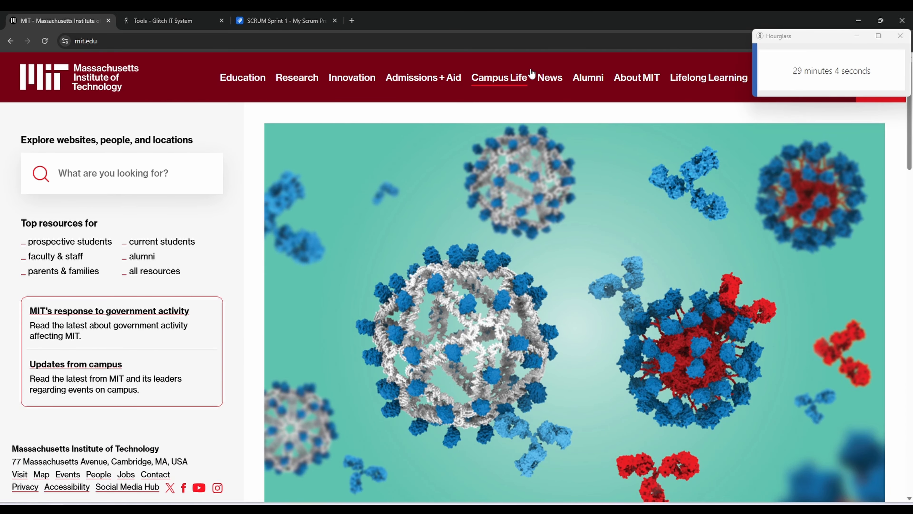
Take the browser window out of full size and reduce its height to check the homepage sidebar's layout without developer tools.
double_click(528, 21)
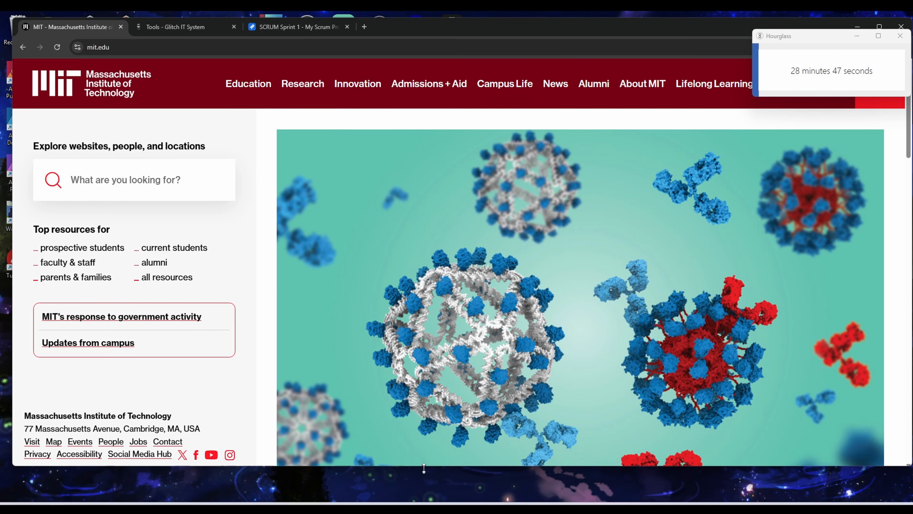
left_click_drag(424, 468, 434, 373)
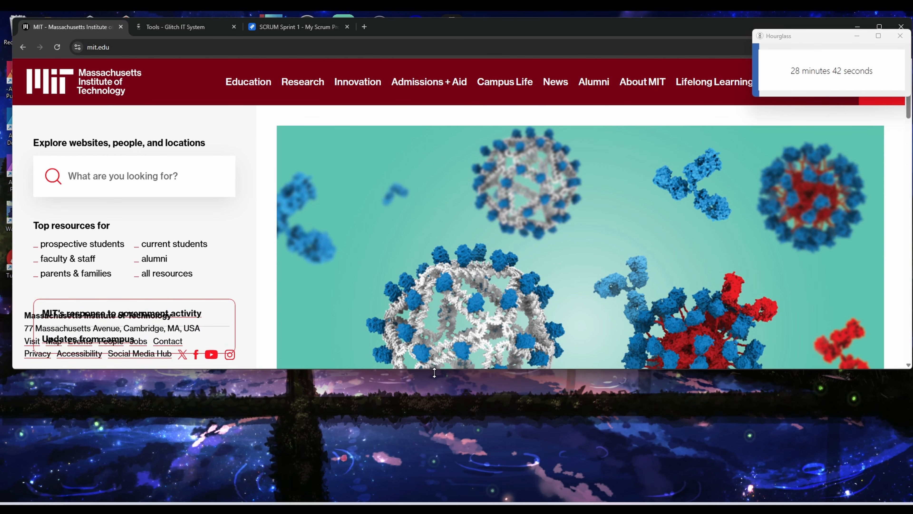
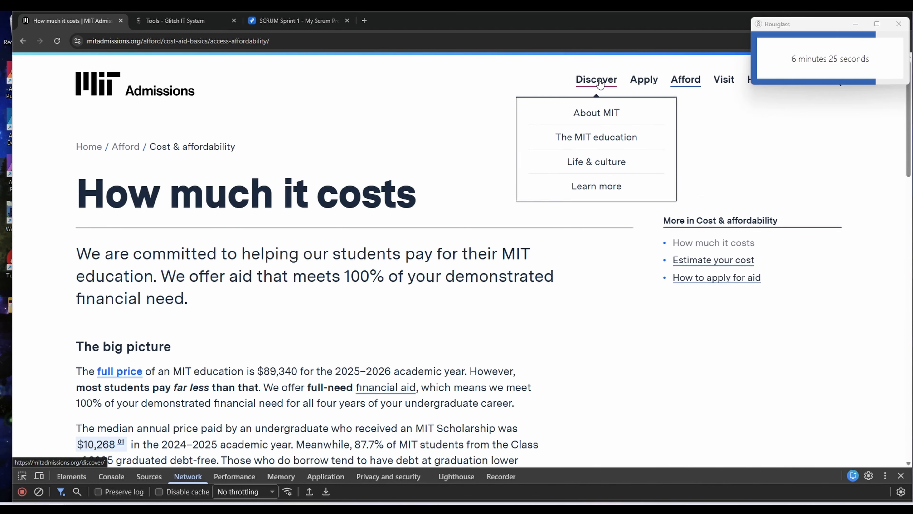
Open the About MIT page under Discover on the MIT Admissions site and check the site navigation.
left_click(616, 115)
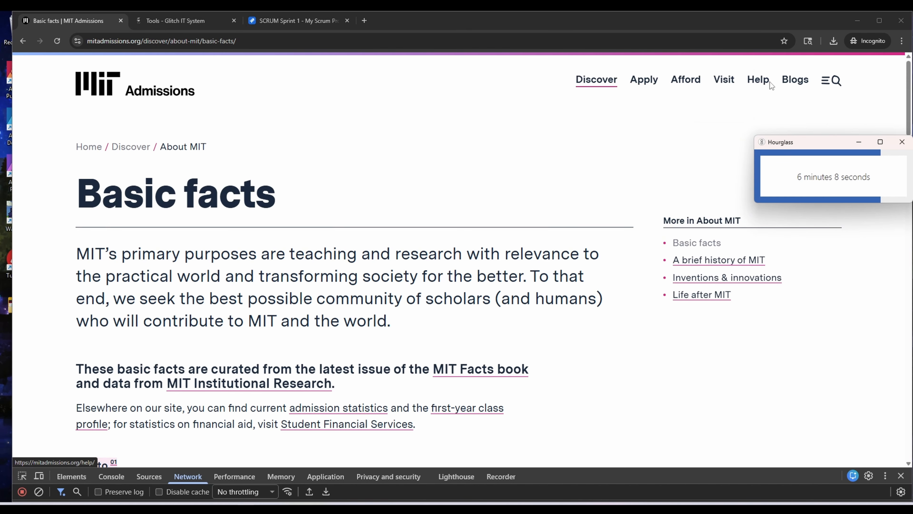
mouse_move(760, 84)
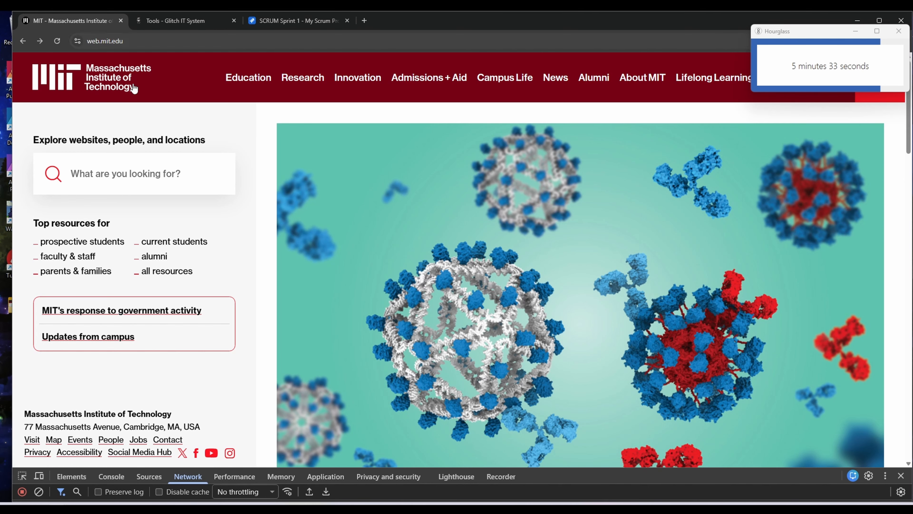
left_click(101, 42)
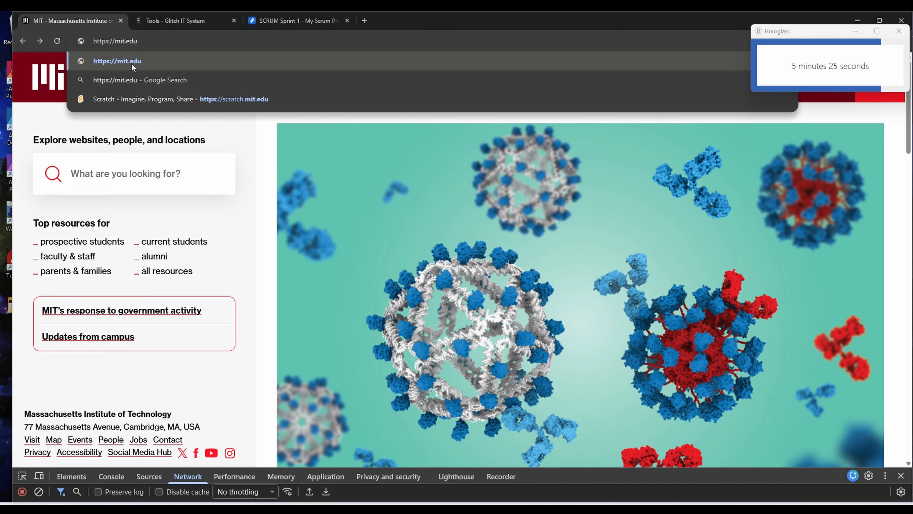
key("Return")
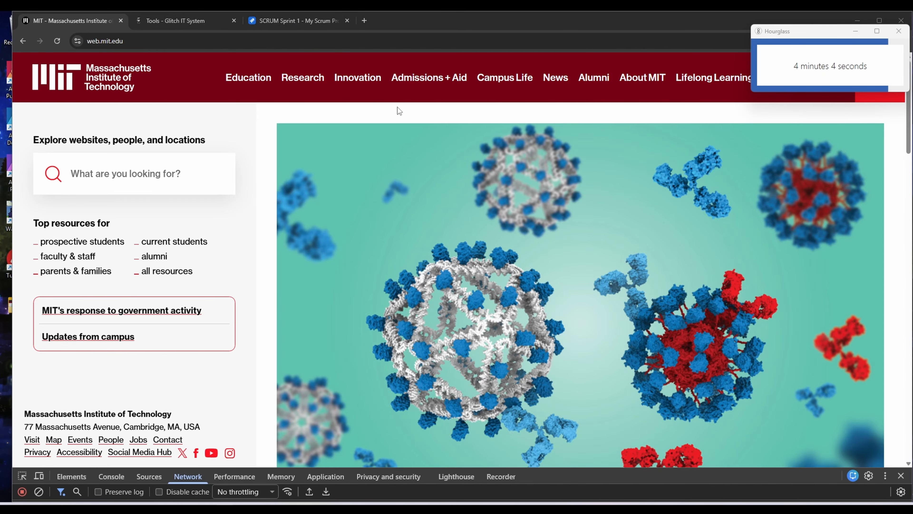
Open the Admissions + Aid page and look through its undergraduate and graduate admissions sections.
left_click(441, 77)
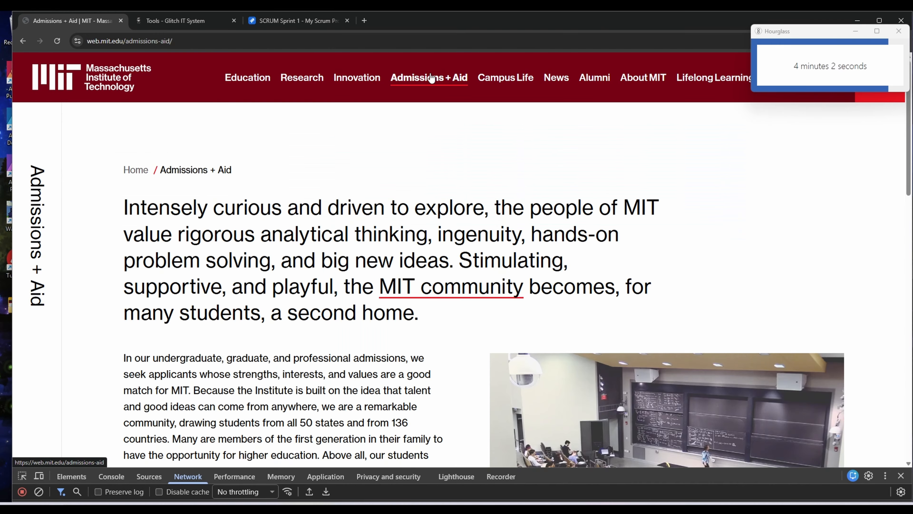
scroll(313, 151, "down", 5)
scroll(316, 163, "down", 5)
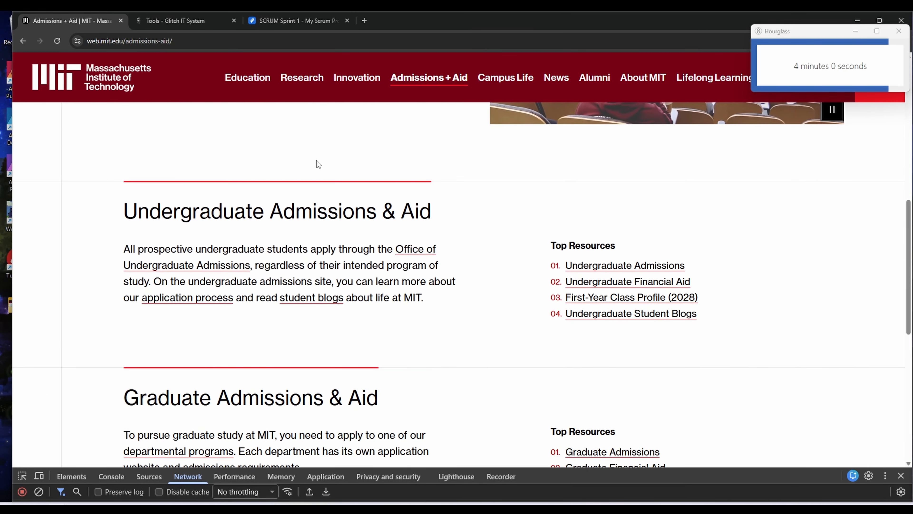
Go to the Undergraduate Admissions site from Top Resources and read the eligibility page for first-year applicants.
left_click(636, 266)
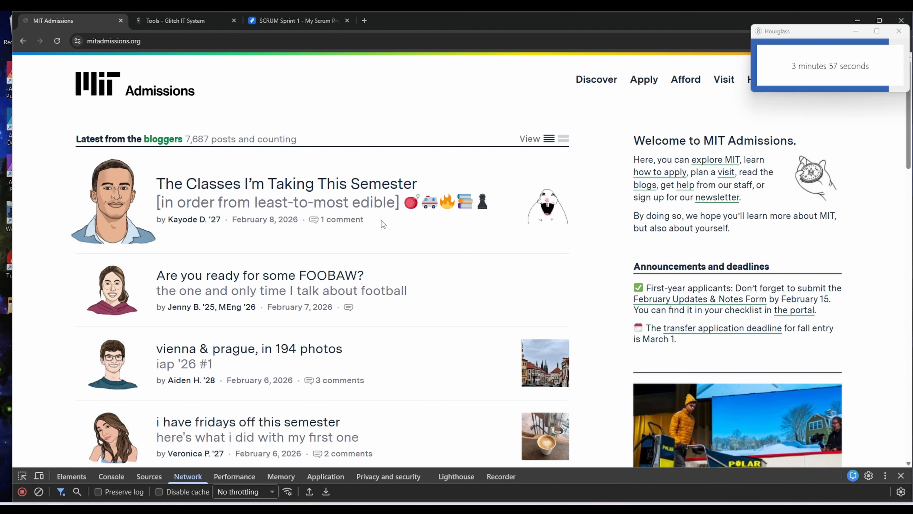
mouse_move(644, 79)
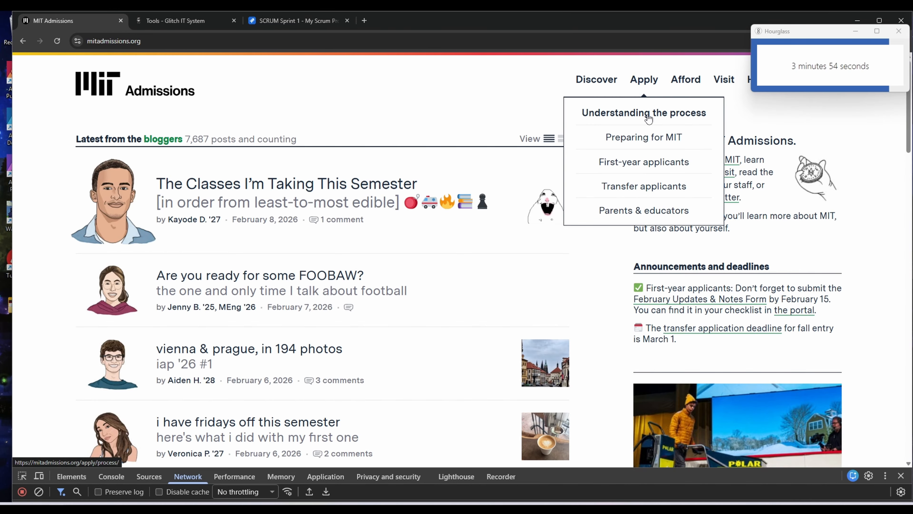
left_click(667, 162)
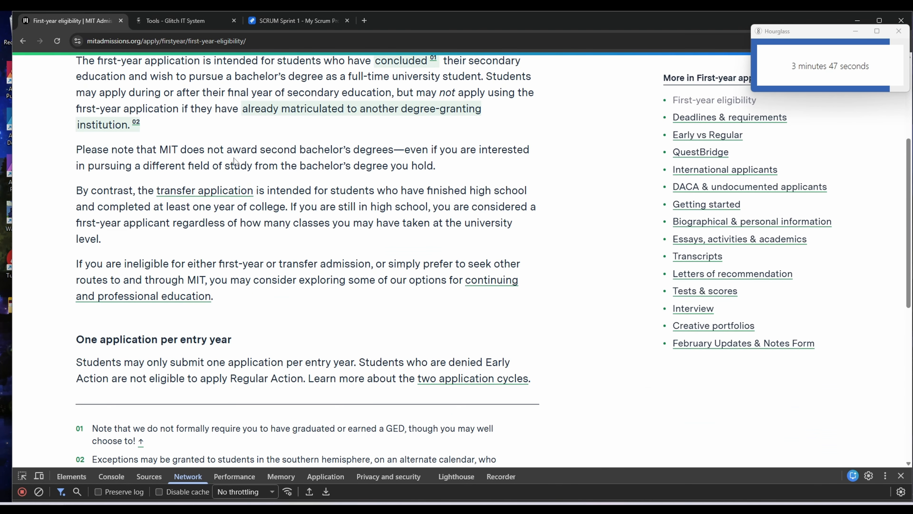
scroll(234, 160, "down", 5)
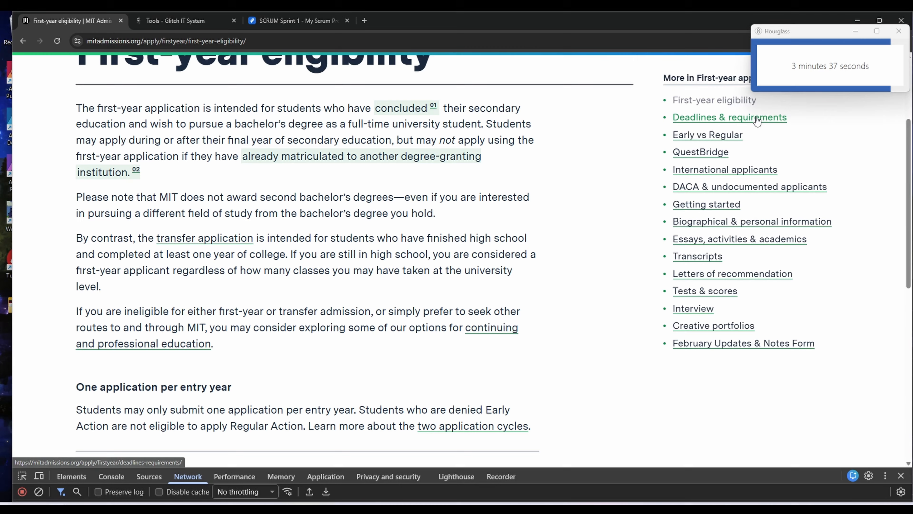
Open the Deadlines & requirements page for first-year applicants and review its application deadline tables.
left_click(757, 120)
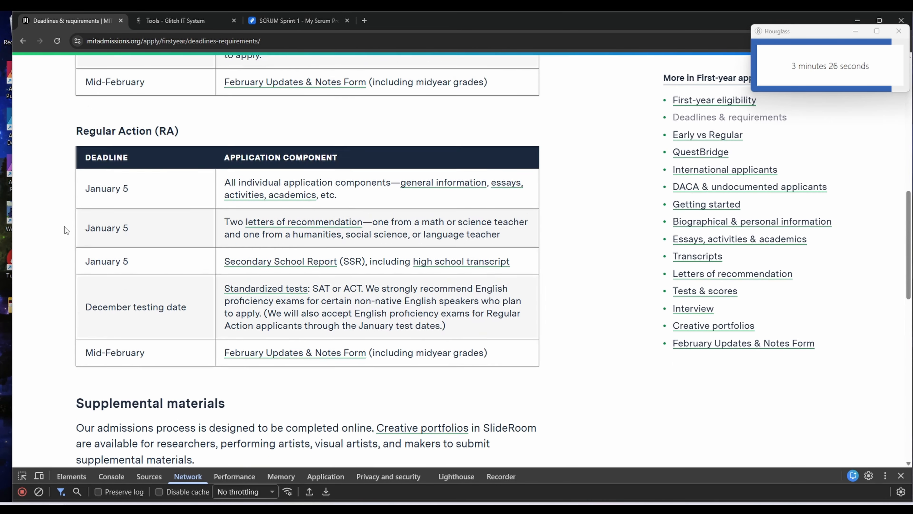
scroll(64, 226, "up", 10)
scroll(63, 221, "up", 3)
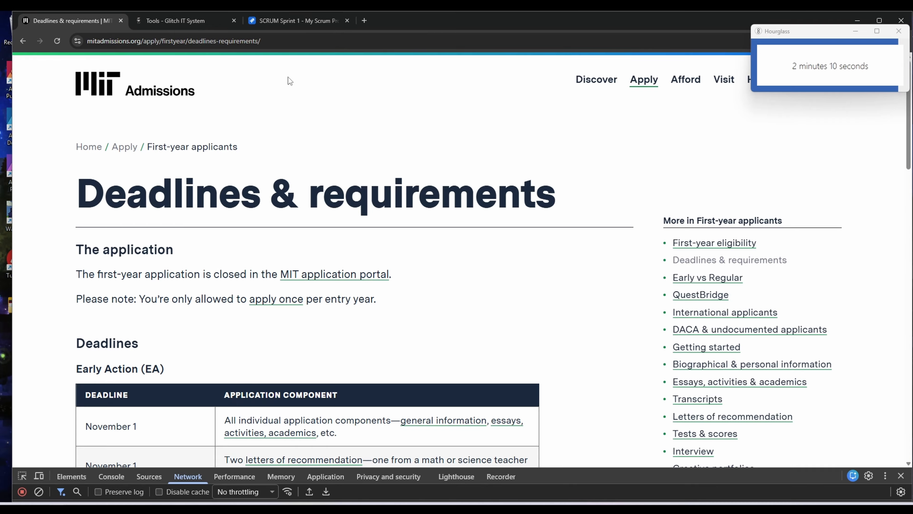
mouse_move(644, 104)
Start a new work item from the My Scrum Project board in Jira and stop the Hourglass countdown.
left_click(309, 22)
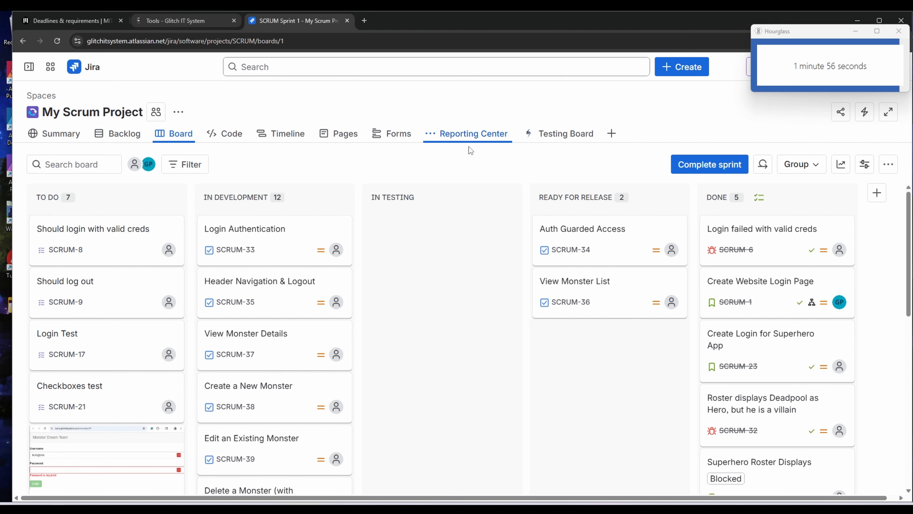
left_click(677, 72)
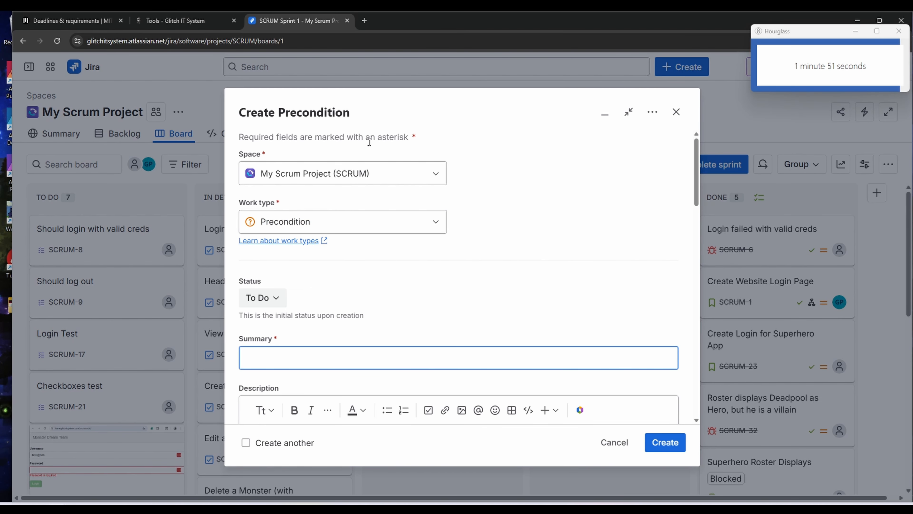
left_click(828, 77)
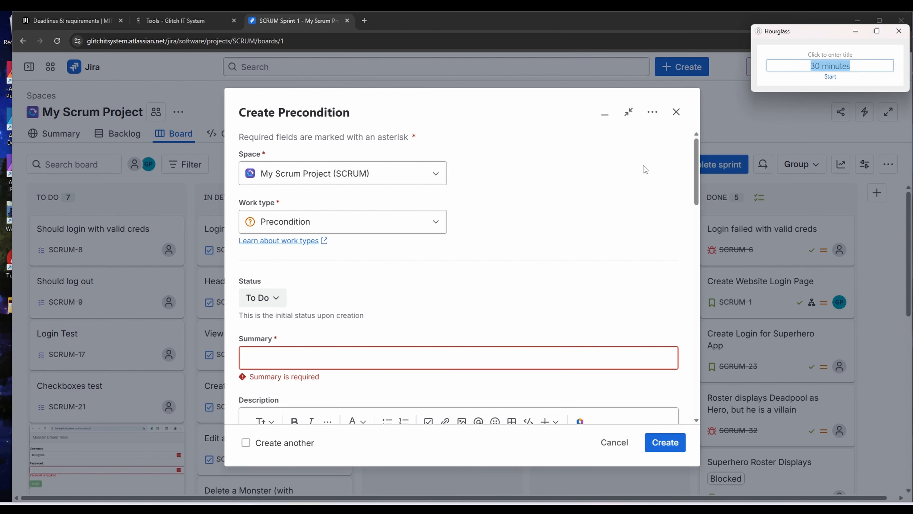
Generate the exploratory session summary in the Glitch IT System tools and download it as a text file.
key("ctrl+shift+Tab")
scroll(220, 241, "down", 5)
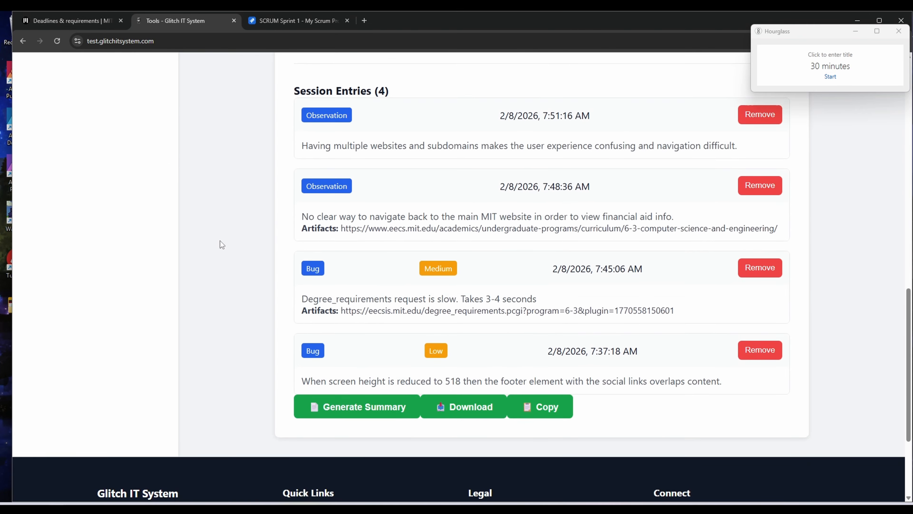
left_click(364, 417)
scroll(363, 417, "down", 6)
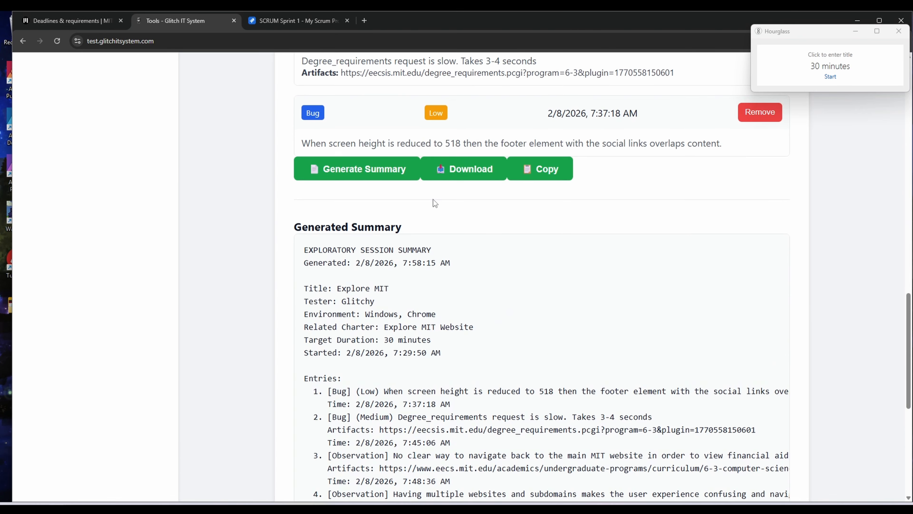
left_click(454, 173)
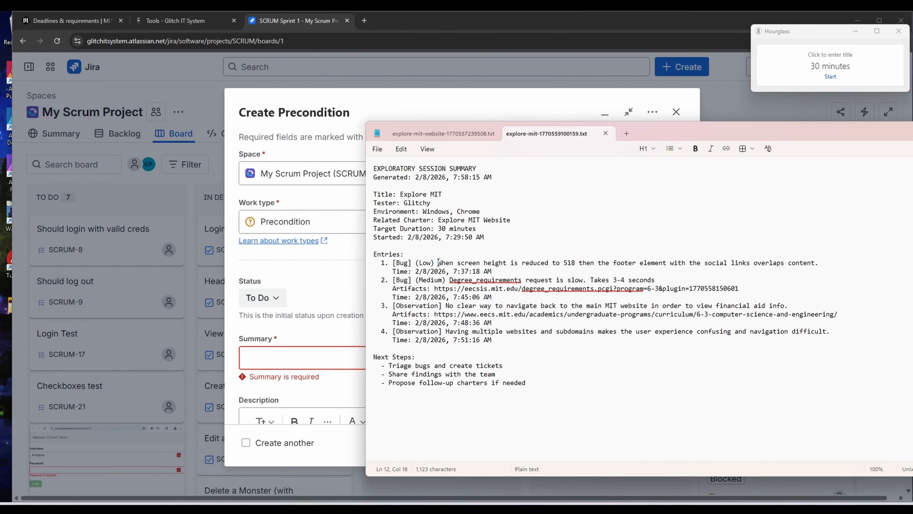
Copy the screen-height bug text into the Jira description and set the summary to "Social links overlaps content with shorter screen height".
left_click_drag(438, 262, 819, 262)
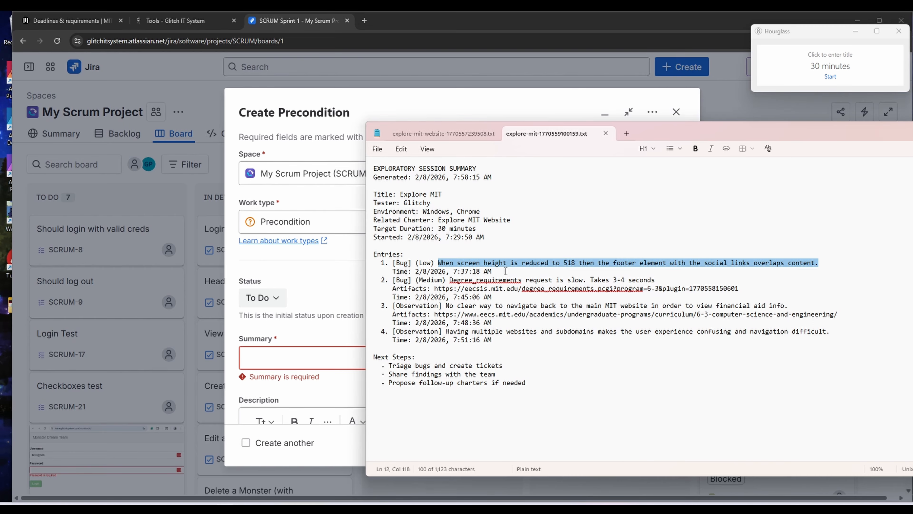
left_click_drag(506, 271, 392, 271)
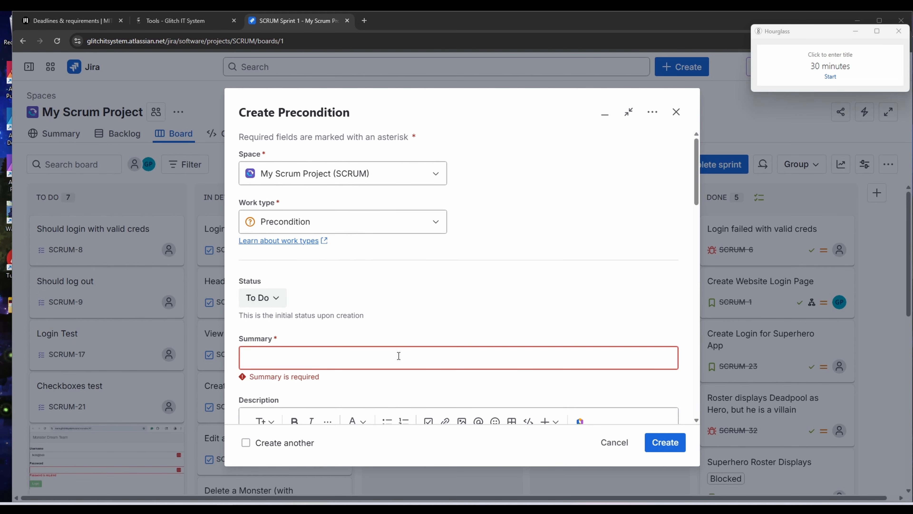
left_click(396, 355)
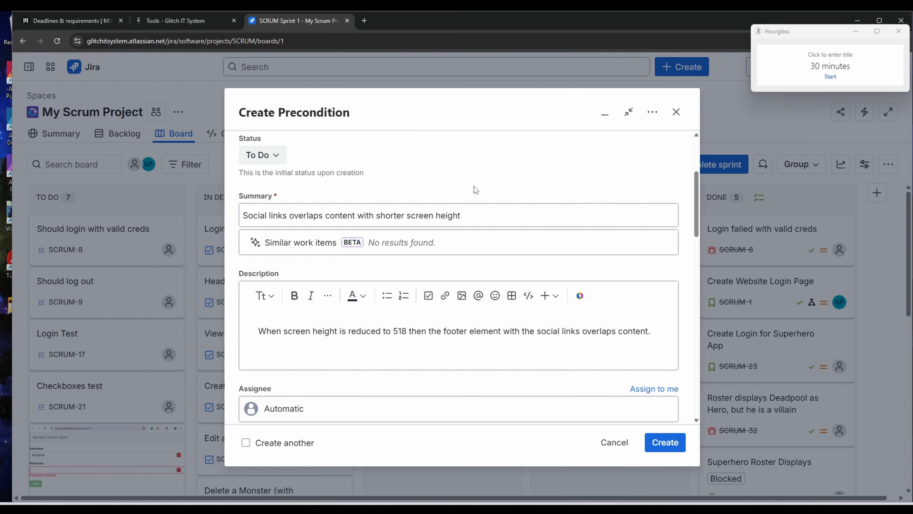
Add steps to the description: "Open web.mit.edu" and "Reduce browser window height until social links section overlaps content".
scroll(332, 334, "down", 1)
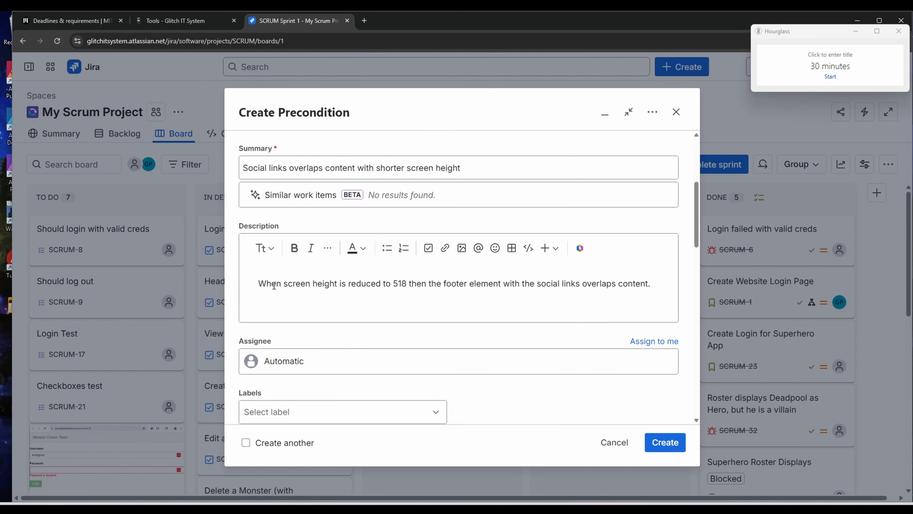
left_click(660, 287)
key("Return")
key("Return")
type("S")
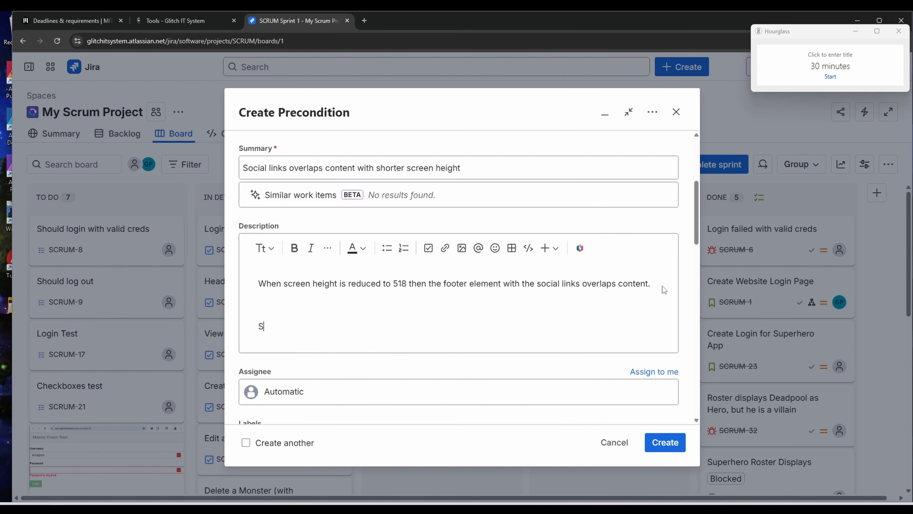
type("teps:")
key("Return")
type("1. Ope")
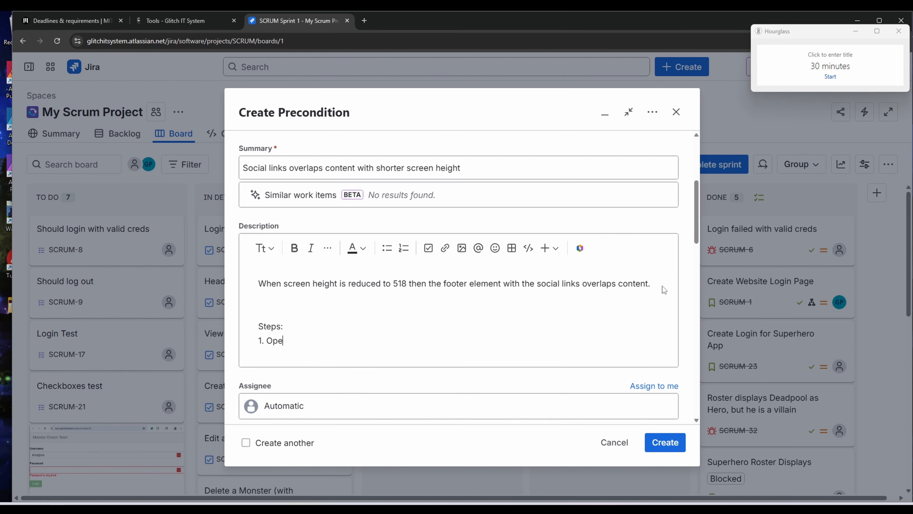
type("n web.mit.edu")
key("Return")
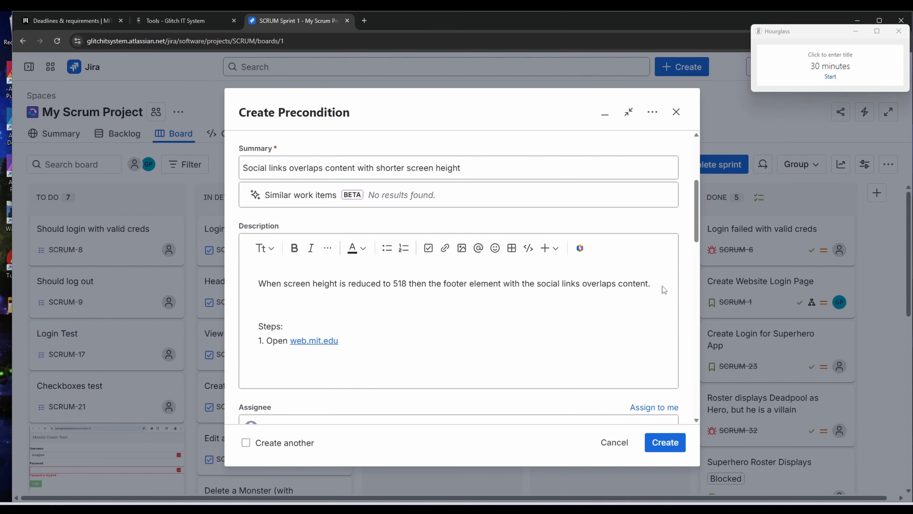
type("2. Reduce browser")
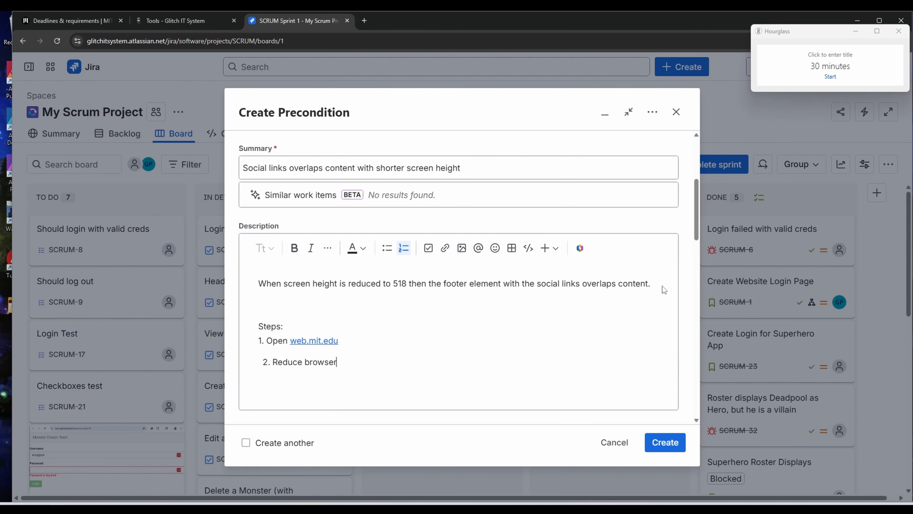
type(" window height unt")
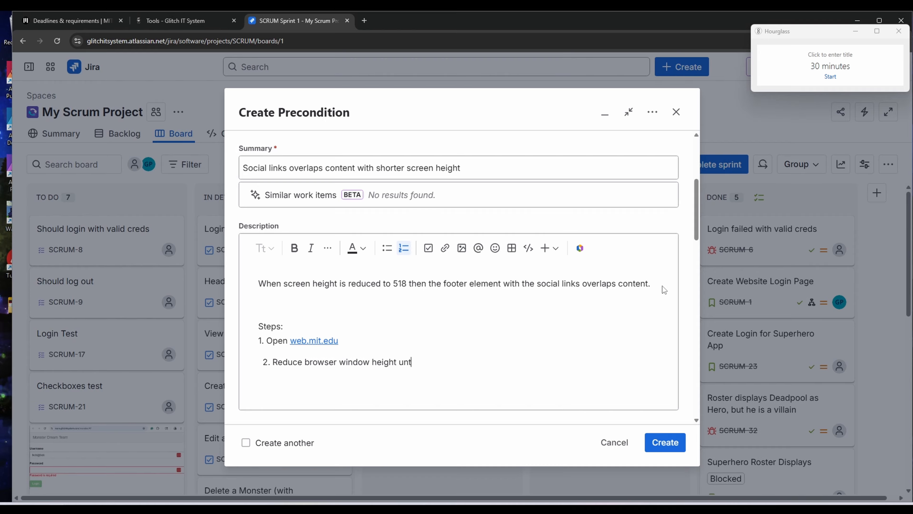
type("il social links section overlaps conte")
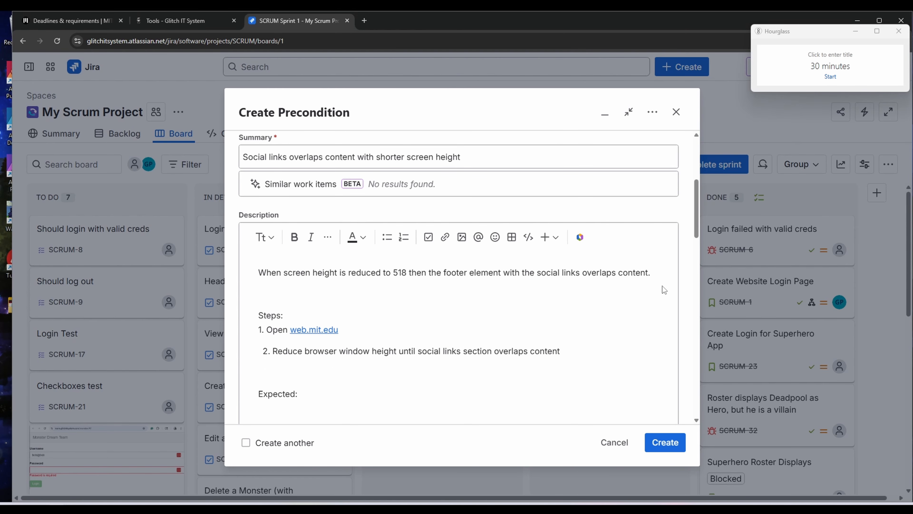
Add the expected result "Web elements don't overlap." and the actual result "Social link section overlaps at a certain height." to the description.
type("Web ")
type("elements don't overlap.")
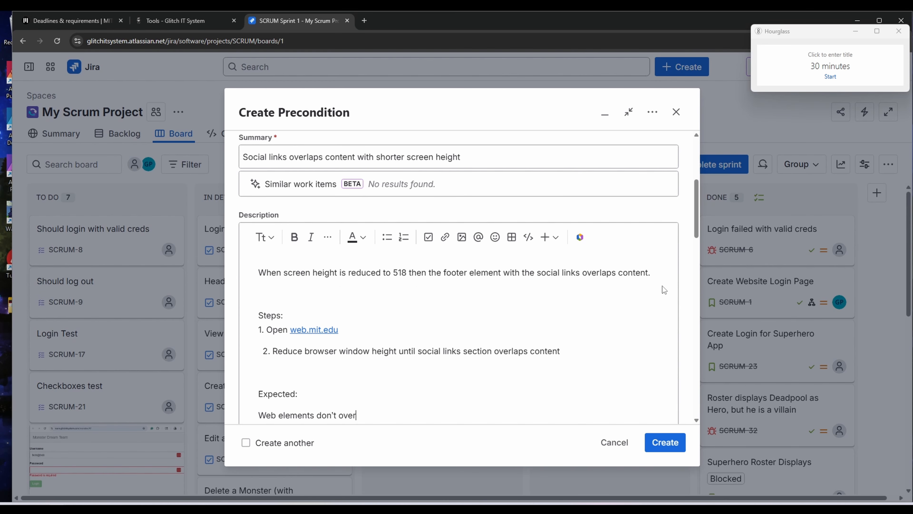
key("Return")
key("Return")
type("Actual:")
key("Return")
type("Social l")
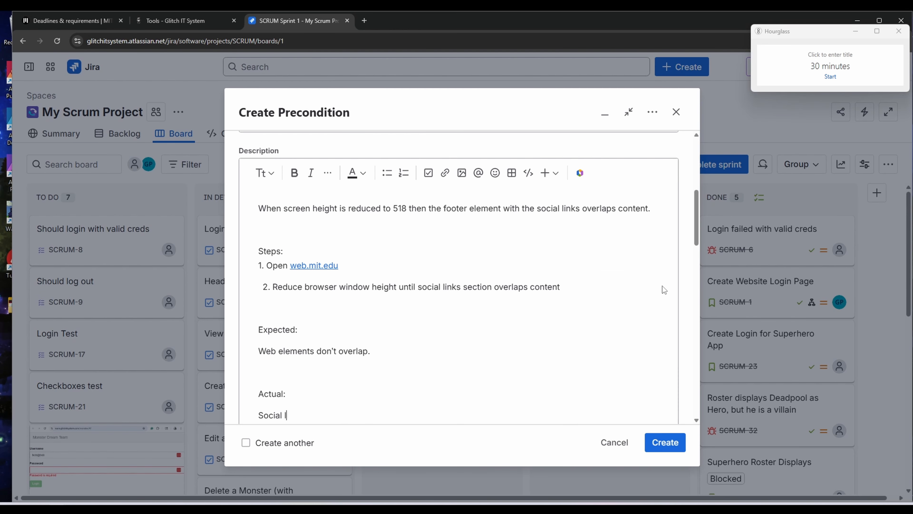
type("ink section overlaps at a certain height.")
key("Return")
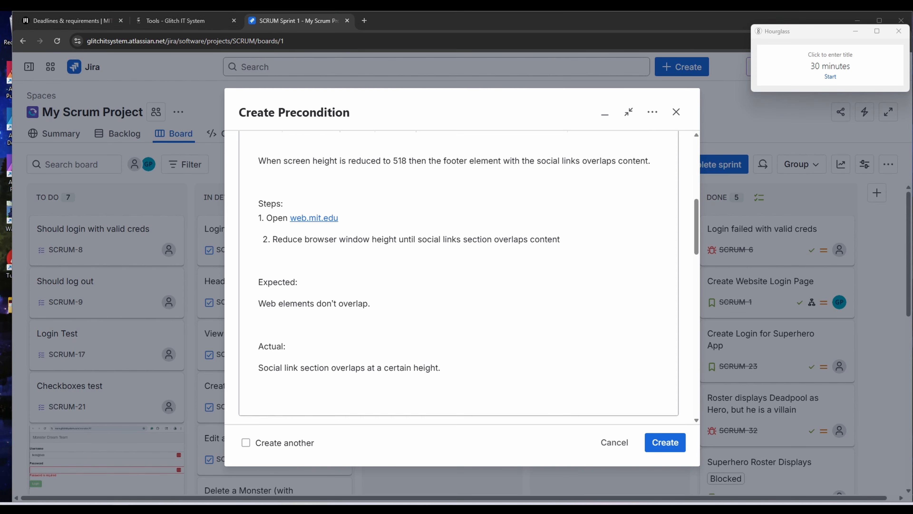
Attach the two MIT homepage screenshots beneath the actual result in the description and create the work item.
left_click_drag(609, 363, 522, 406)
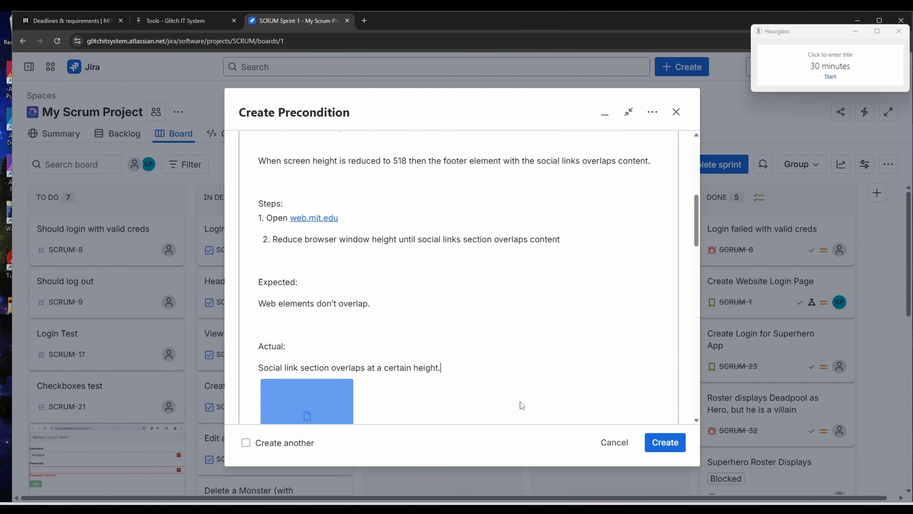
scroll(551, 291, "down", 2)
scroll(549, 291, "down", 5)
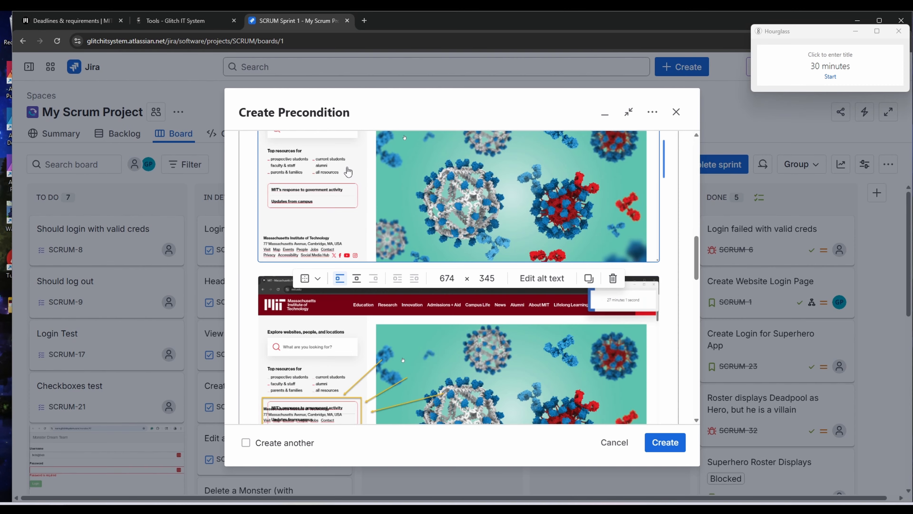
key("ctrl+v")
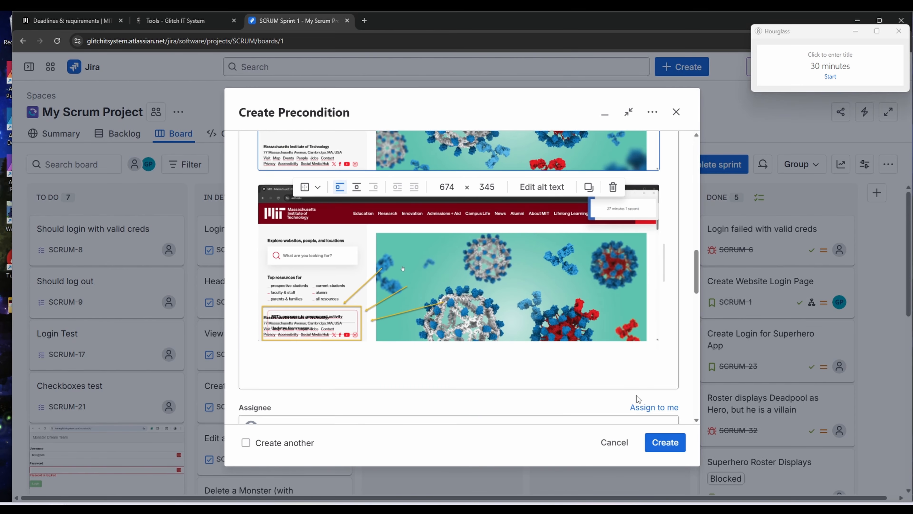
left_click(659, 441)
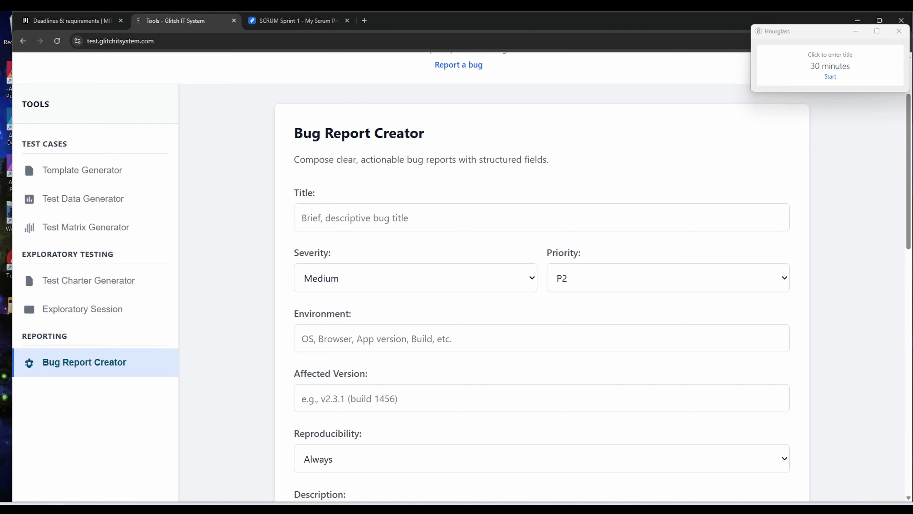
Copy "Degree_requirements request is slow. Takes 3-4 seconds" from the session summary into the title in the Bug Report Creator.
key("alt+Tab")
left_click(485, 350)
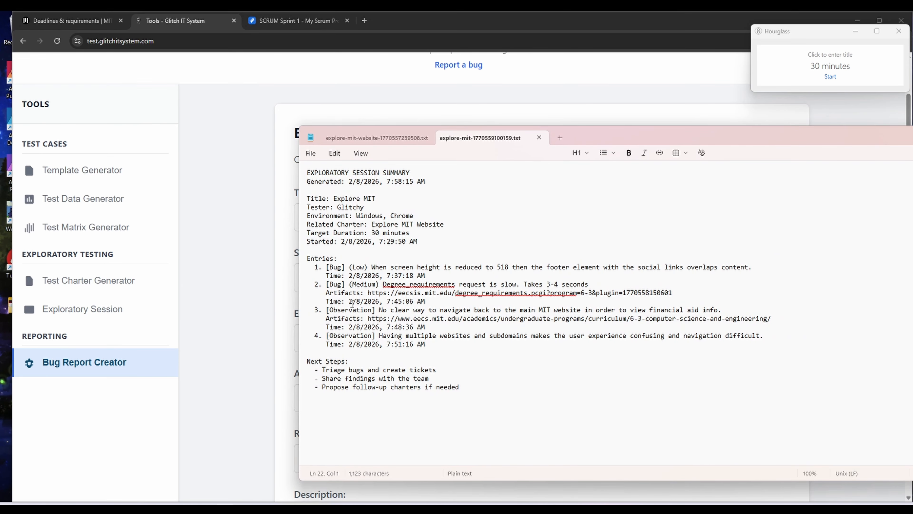
left_click_drag(588, 286, 388, 280)
key("ctrl+c")
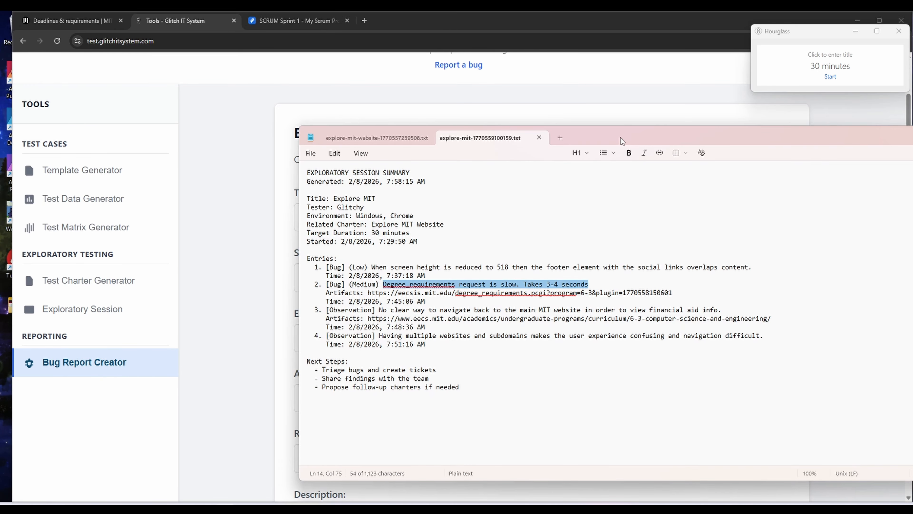
key("alt+Tab")
left_click(400, 228)
key("ctrl+v")
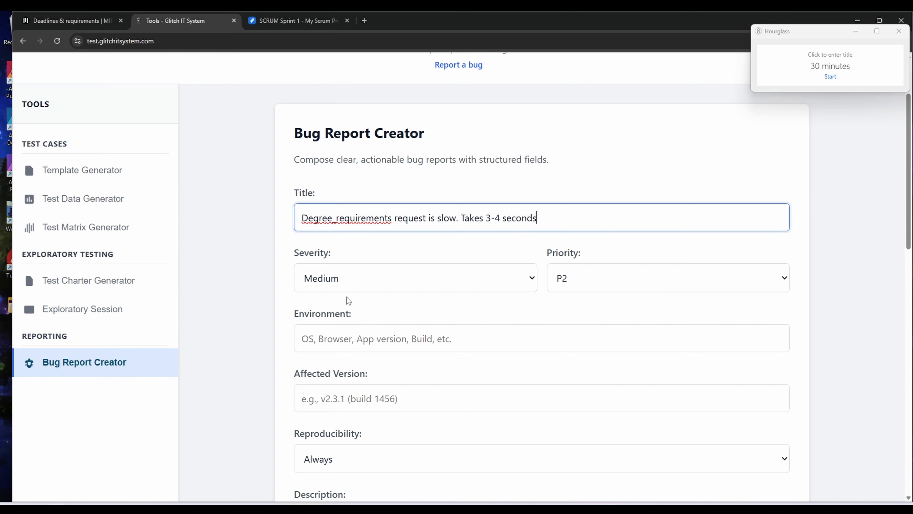
Keep the bug report's severity at Medium and priority at P2, and set the environment to "Windows, Chrome".
left_click(410, 279)
left_click(276, 278)
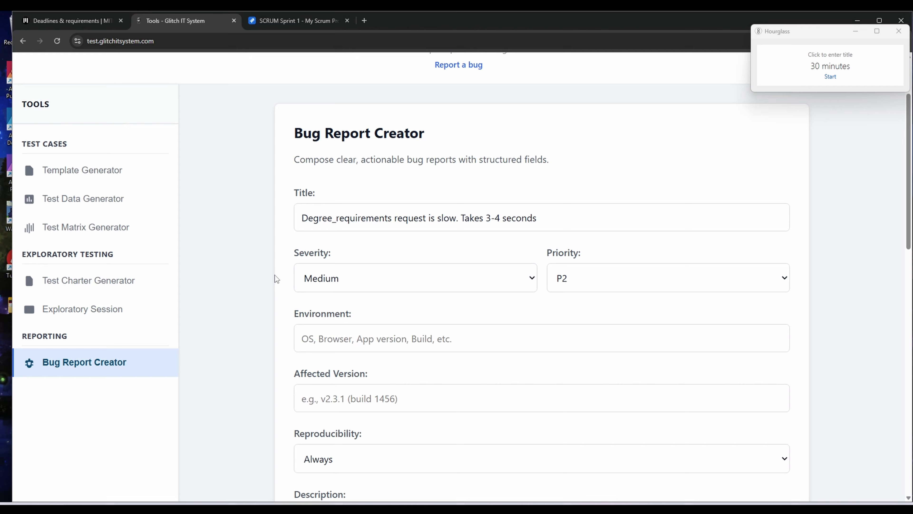
left_click(583, 283)
left_click(284, 301)
scroll(284, 300, "down", 4)
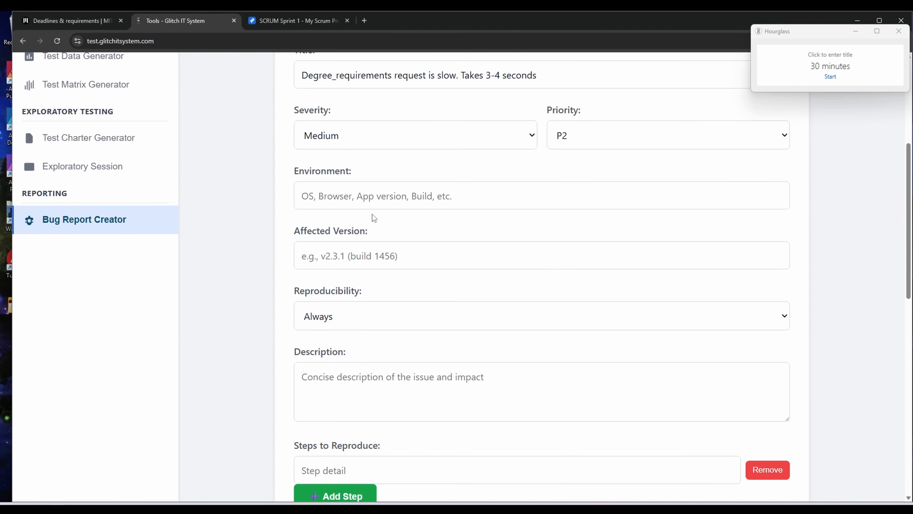
left_click(380, 201)
type("Windows, Chrome")
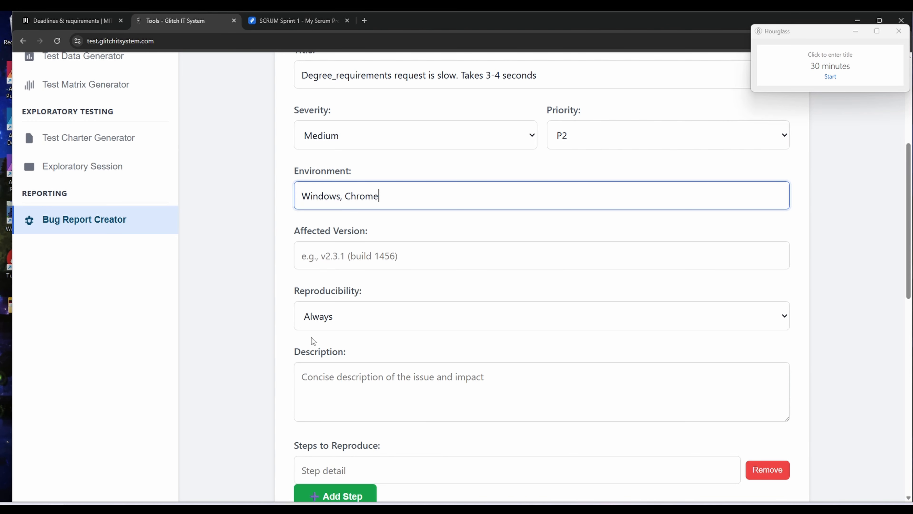
left_click(353, 401)
key("ctrl+v")
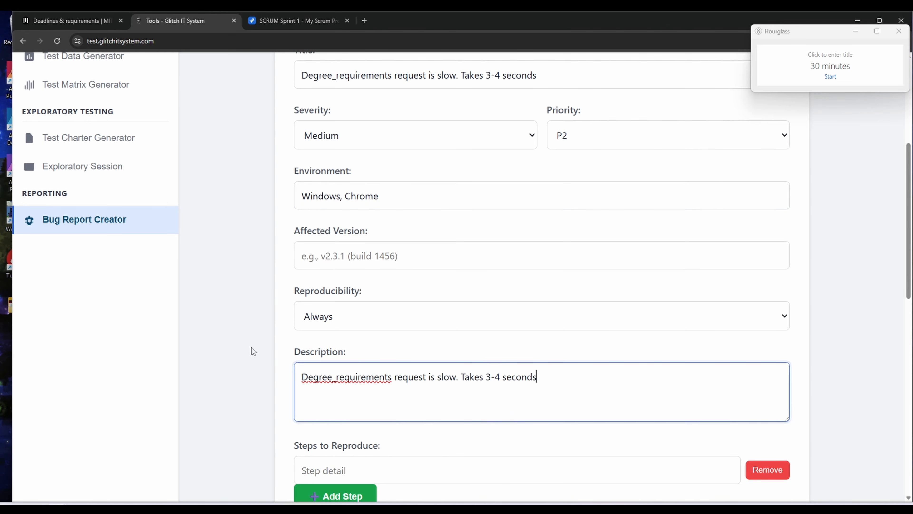
scroll(259, 345, "down", 3)
left_click(398, 376)
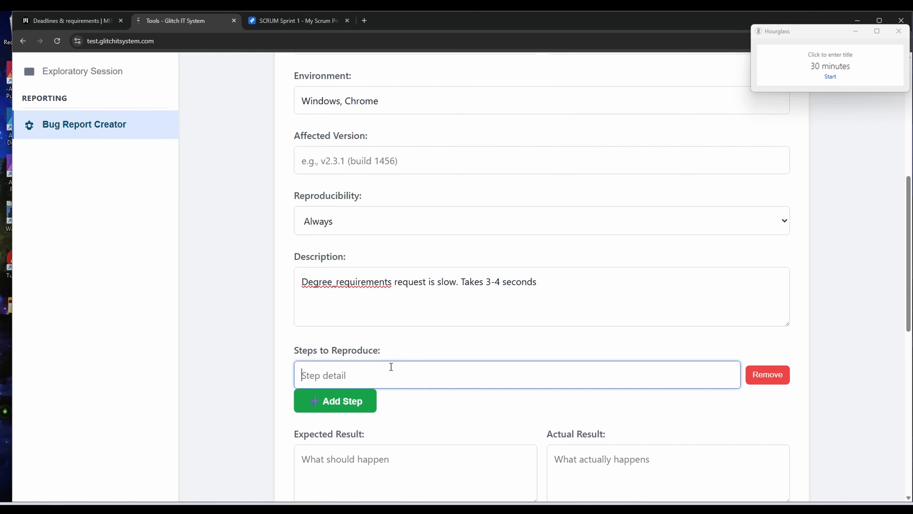
type("Option 1: Open")
key("ctrl+v")
type("/")
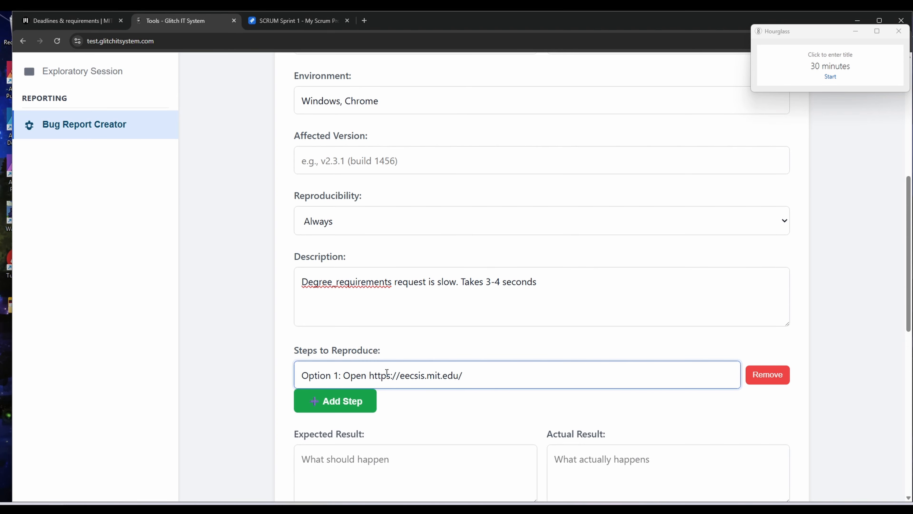
Add a second reproduction step reading "Option 2: Execute this request" followed by the degree_requirements.pcgi request URL from the session summary.
key("Return")
type("Option 2: Execute this ")
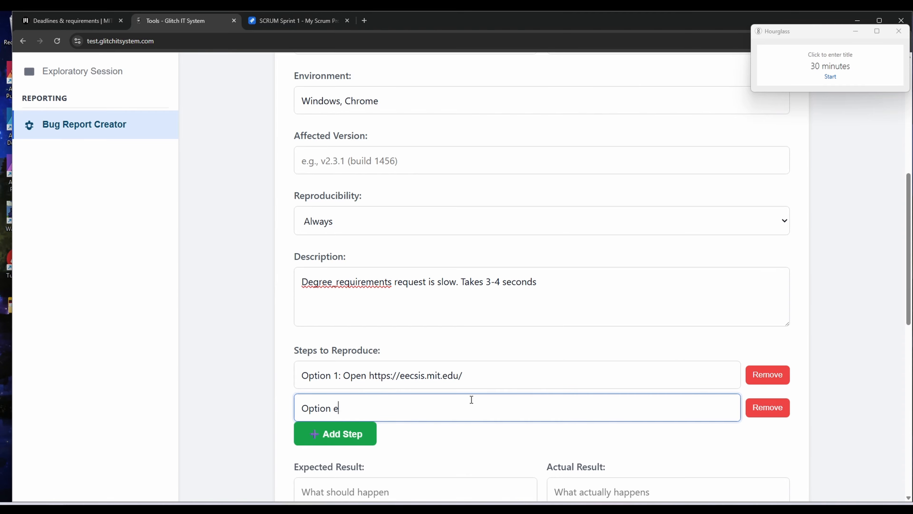
type("req")
Enter "Should return data in under a second" as the expected result and "Returns data after 3 seconds" as the actual result.
left_click(419, 369)
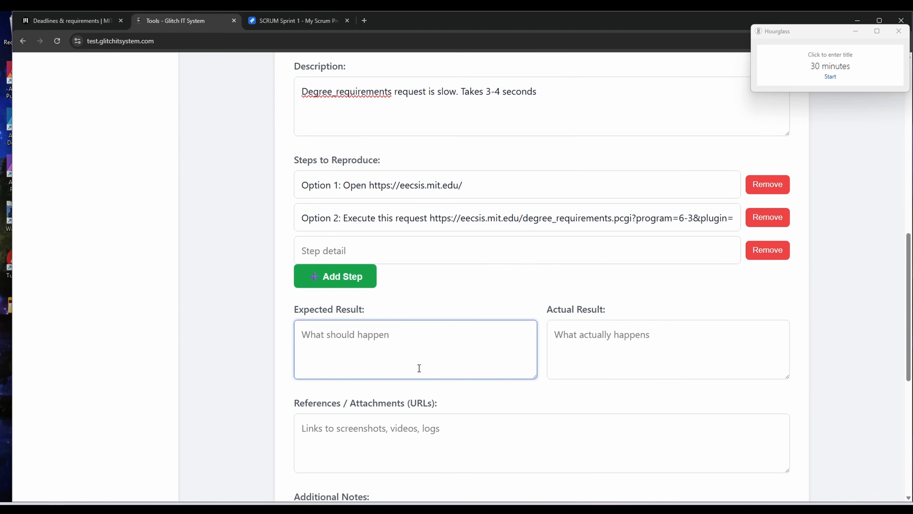
type("Shou")
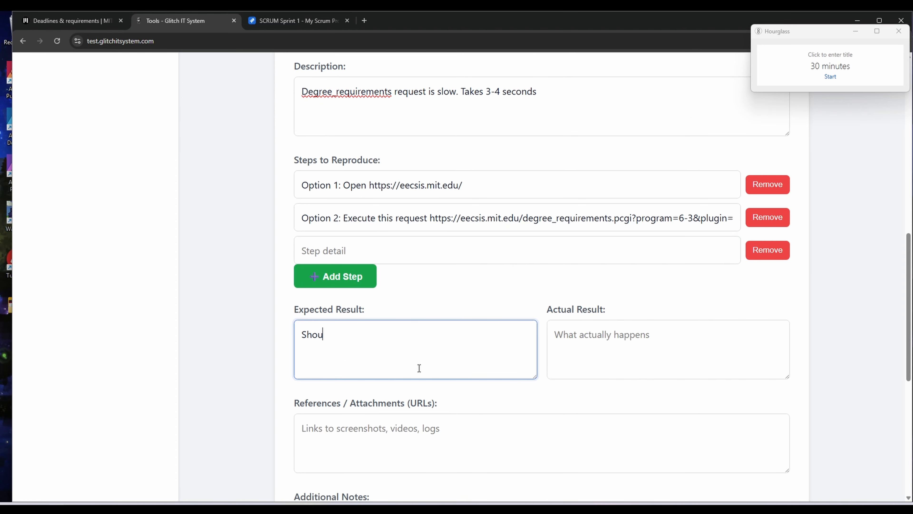
type("ld return data in under a second")
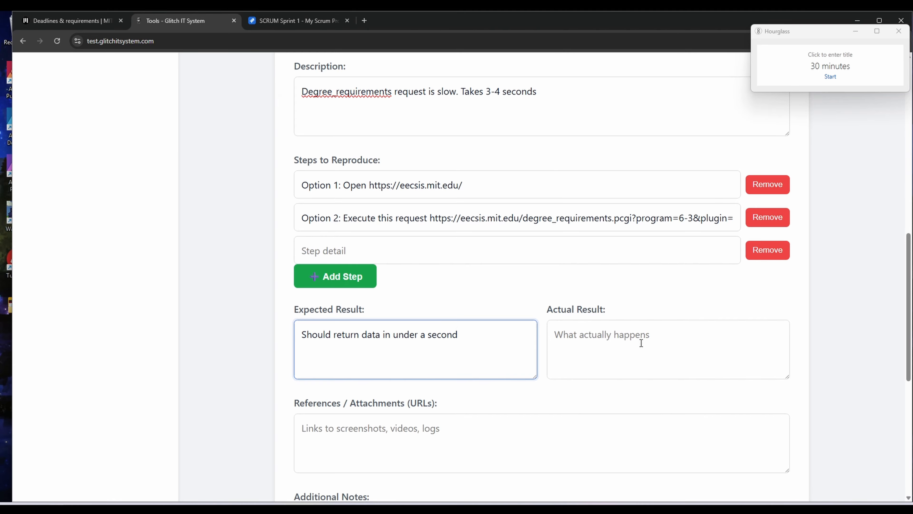
left_click(700, 350)
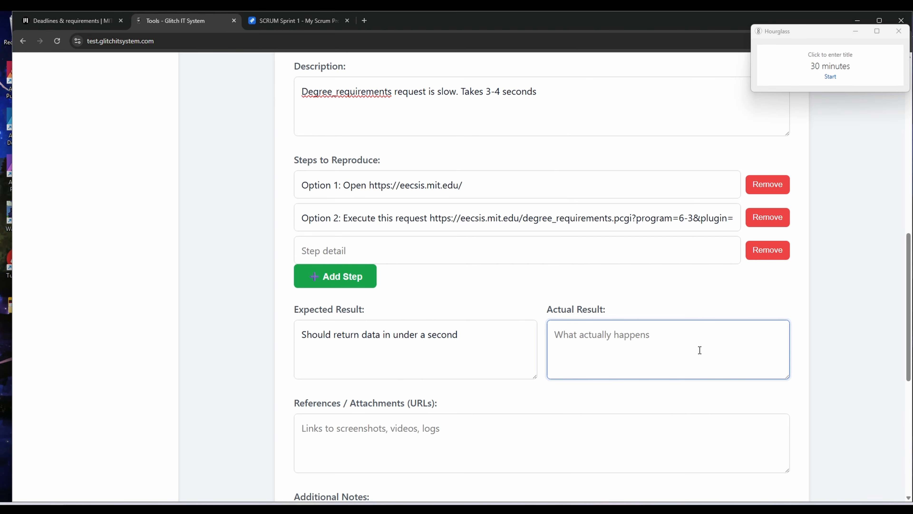
type("Returns d")
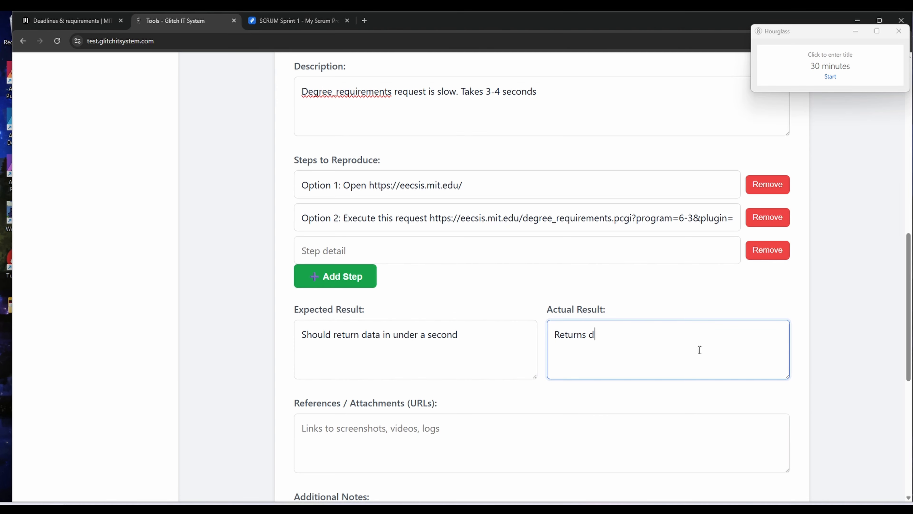
type("ata after 3 seconds")
Add "Time: 2/8/2026, 7:45:06 AM" to the additional notes and generate the bug report.
scroll(700, 350, "down", 4)
scroll(508, 250, "up", 6)
scroll(467, 216, "up", 4)
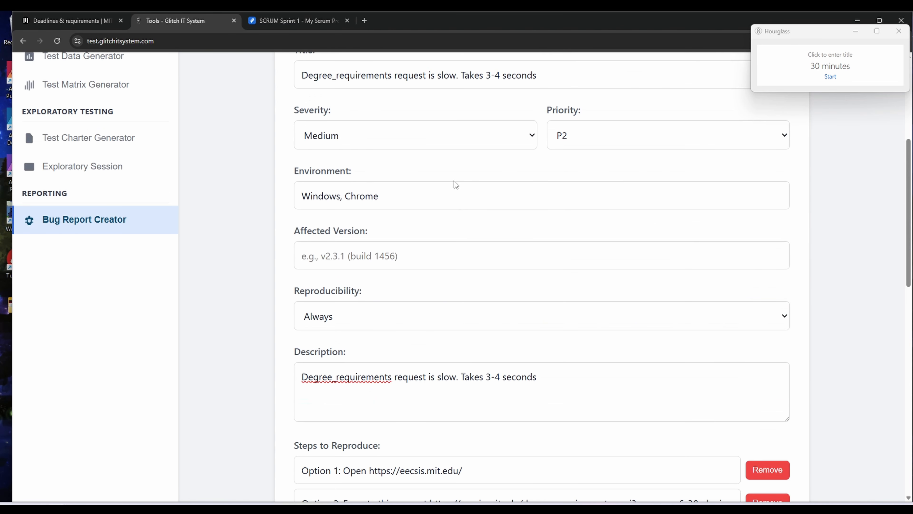
scroll(504, 245, "down", 6)
scroll(539, 291, "down", 2)
scroll(538, 295, "down", 4)
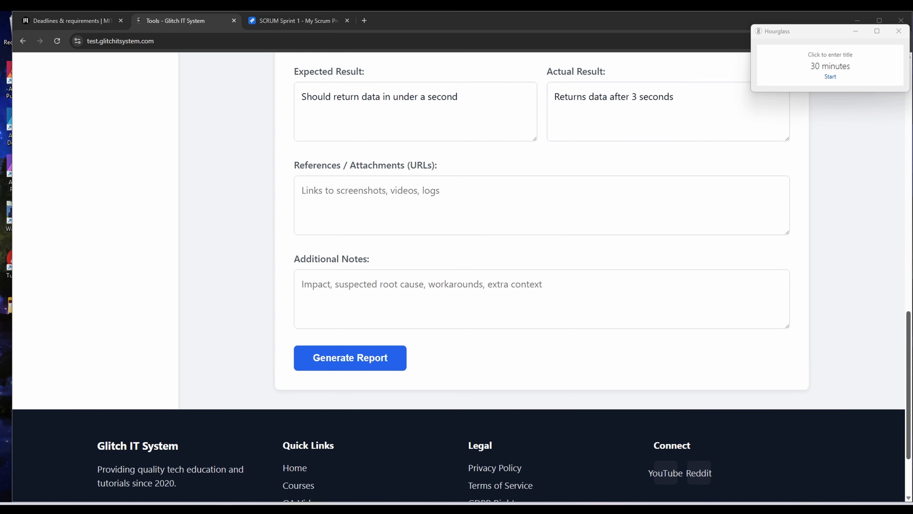
left_click(441, 302)
key("ctrl+v")
left_click(377, 366)
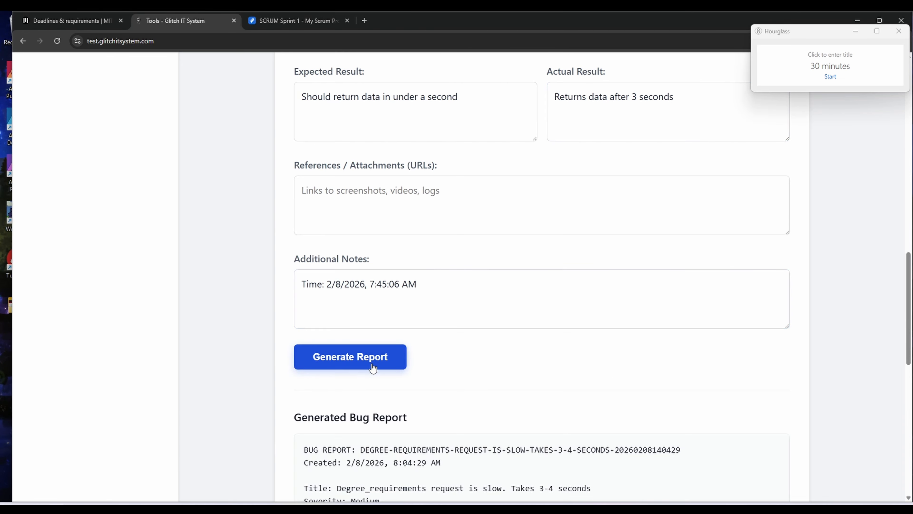
scroll(213, 313, "down", 6)
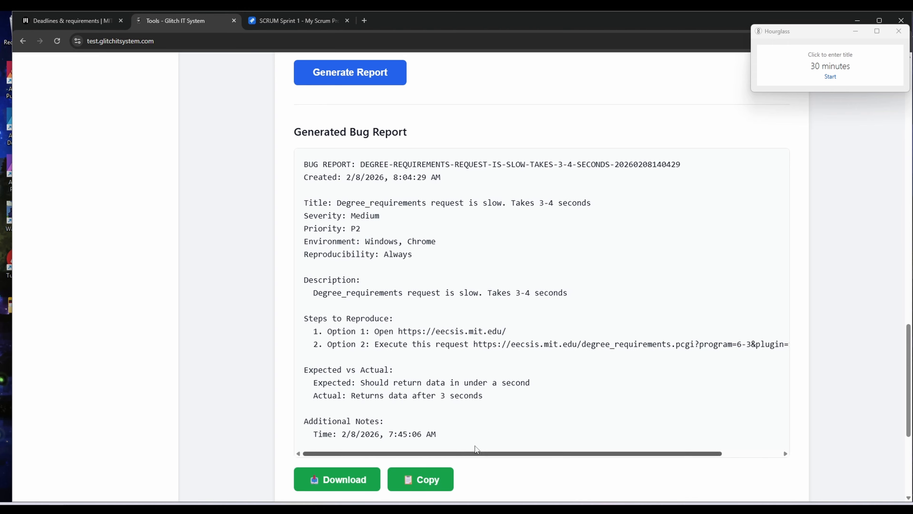
Switch to the session summary in Notepad and clear the selection on the two observation entries.
key("alt+Tab")
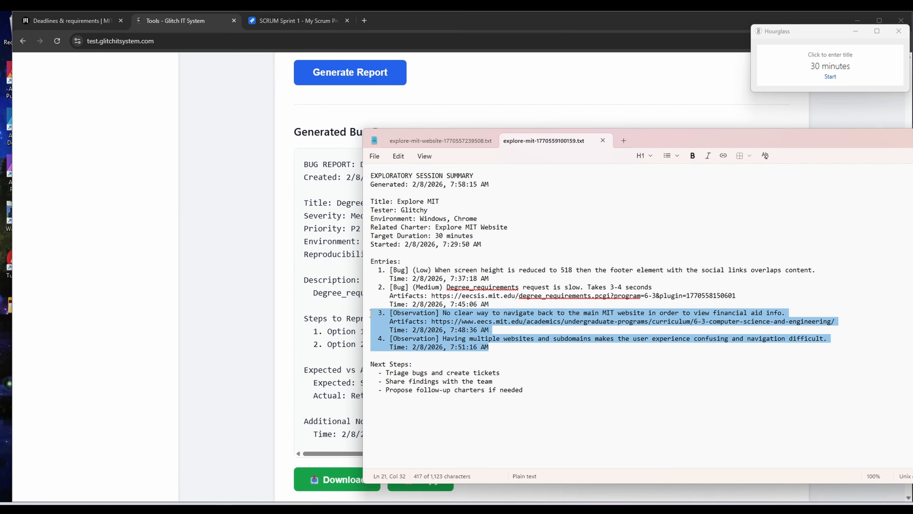
left_click(557, 370)
left_click(501, 348)
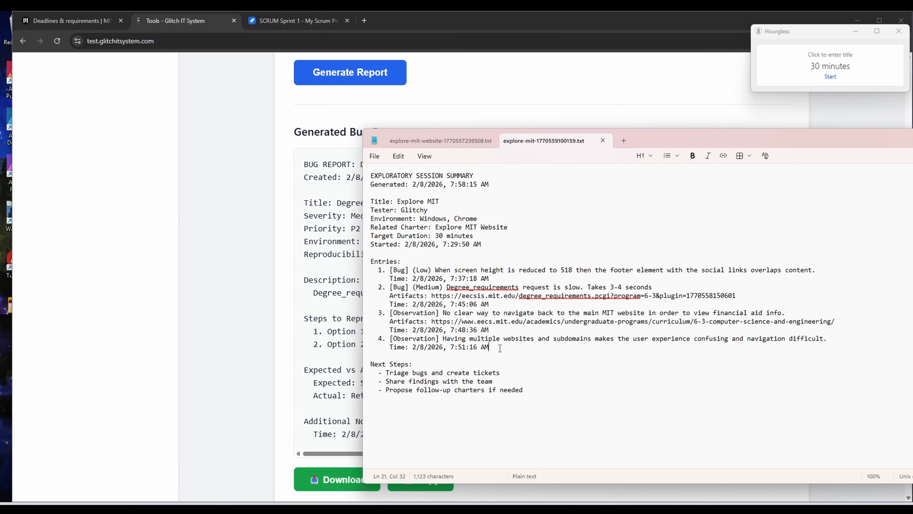